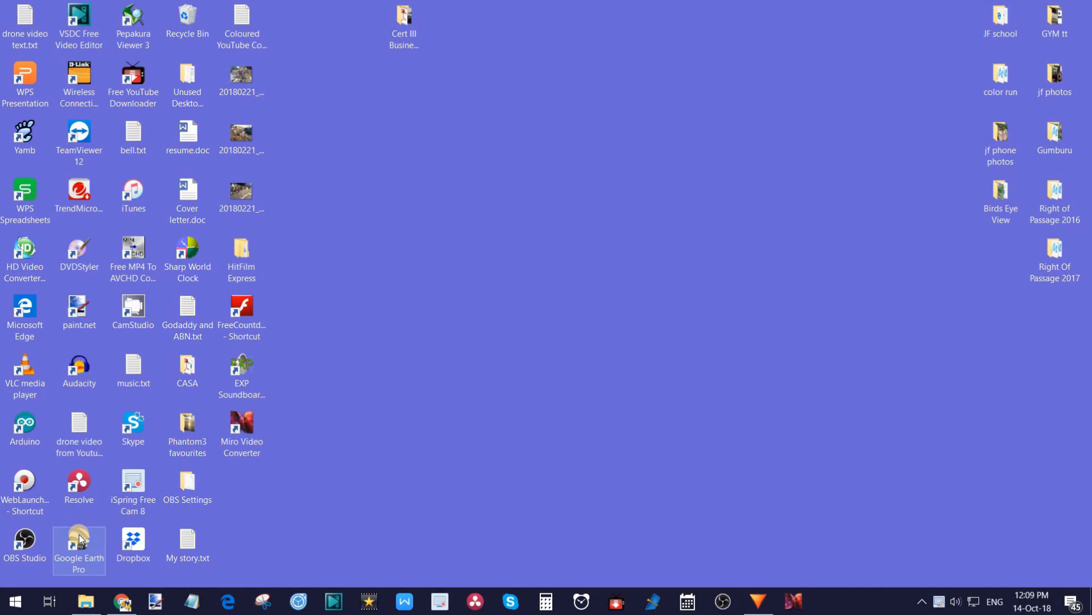
Open Google Earth Pro and collapse the My Places list.
double_click(80, 538)
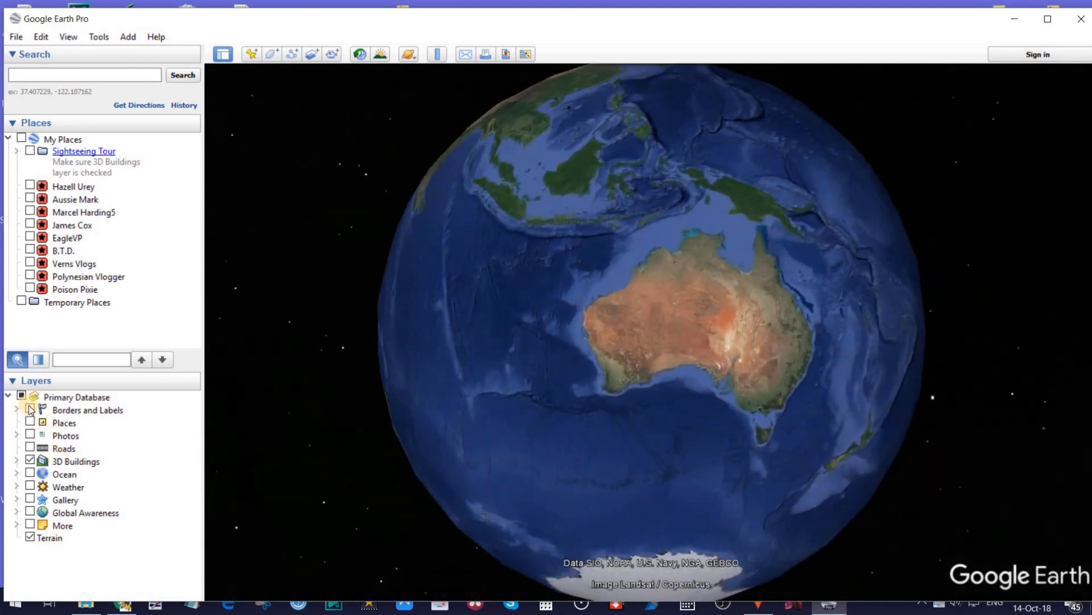
click(8, 138)
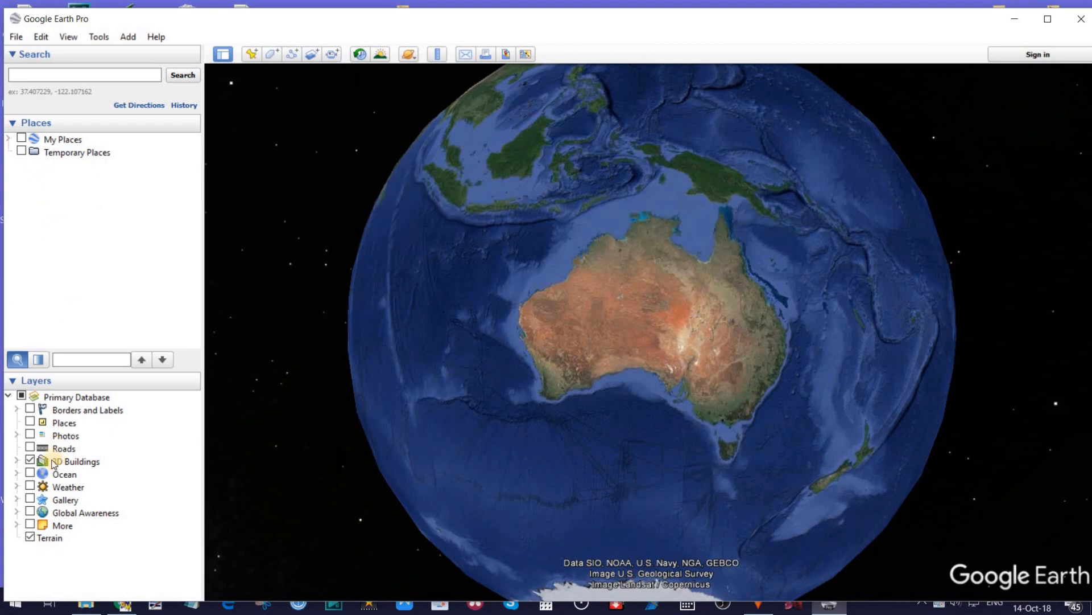
Toggle the Borders and Labels layer on and off, keeping only 3D Buildings and Terrain enabled.
click(30, 409)
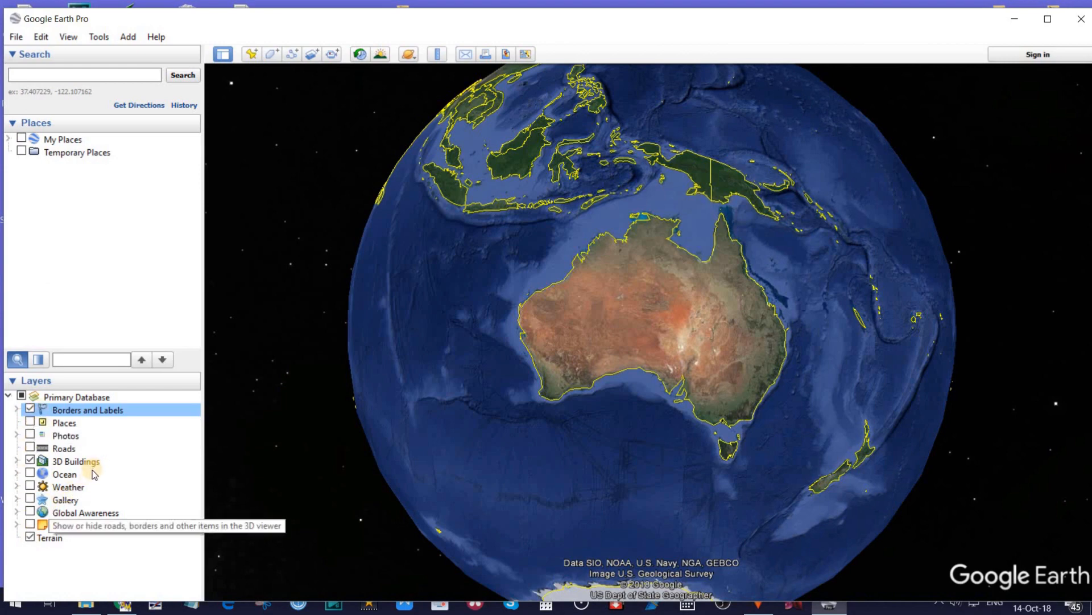
click(30, 409)
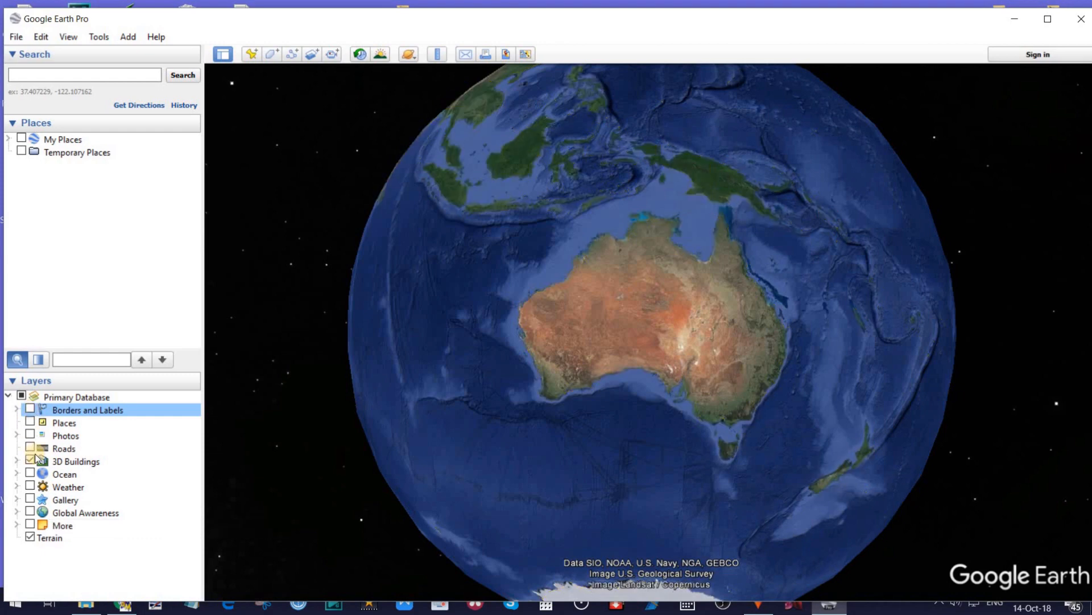
click(30, 536)
click(30, 459)
click(30, 460)
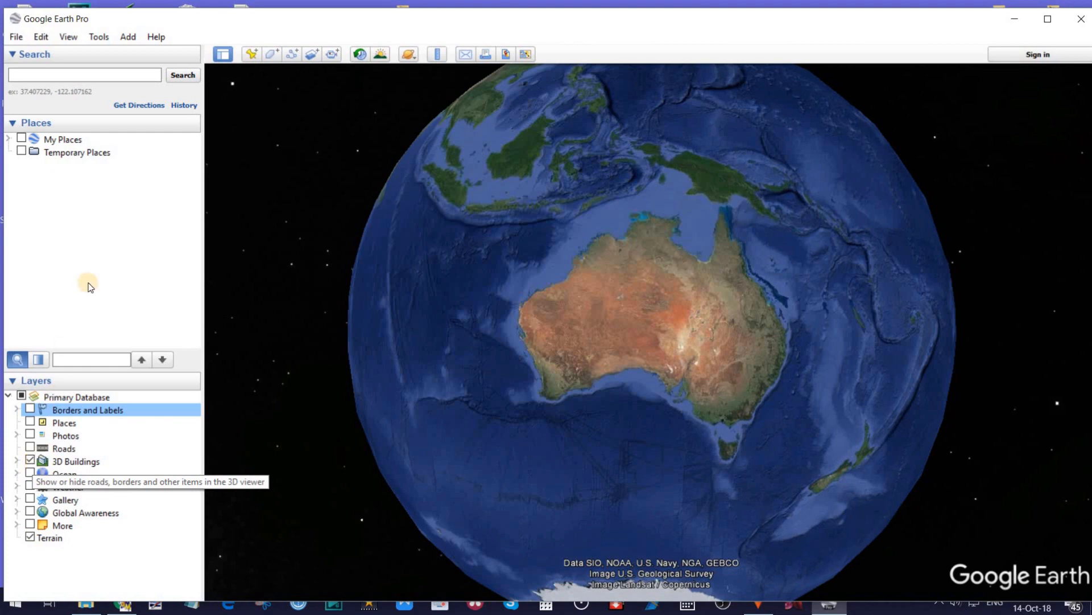
Search for Las Vegas, NV, USA and fly to it.
click(80, 74)
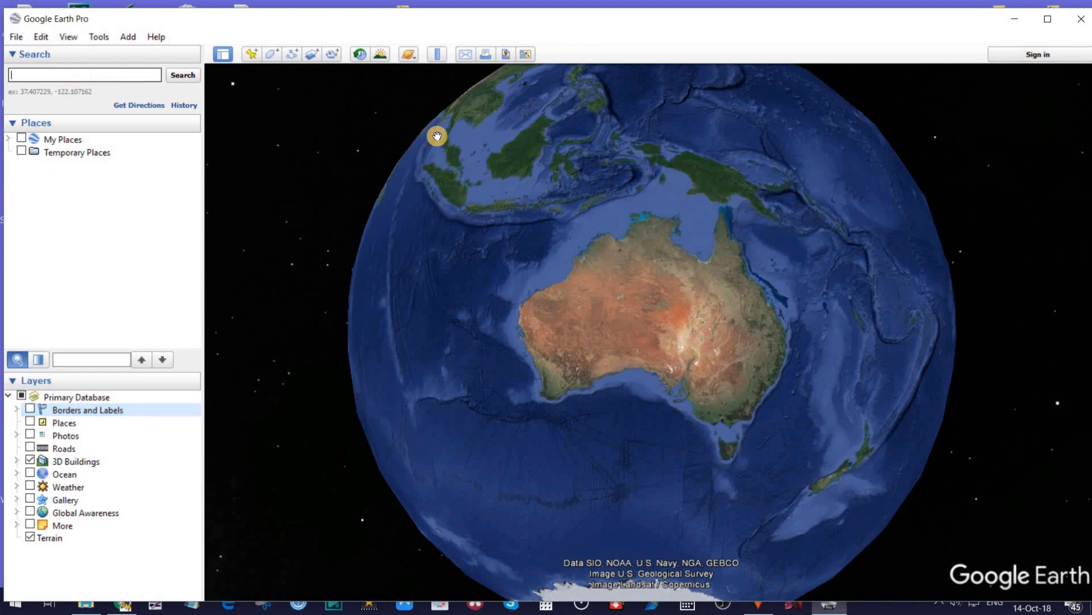
text(LAS VEGAS)
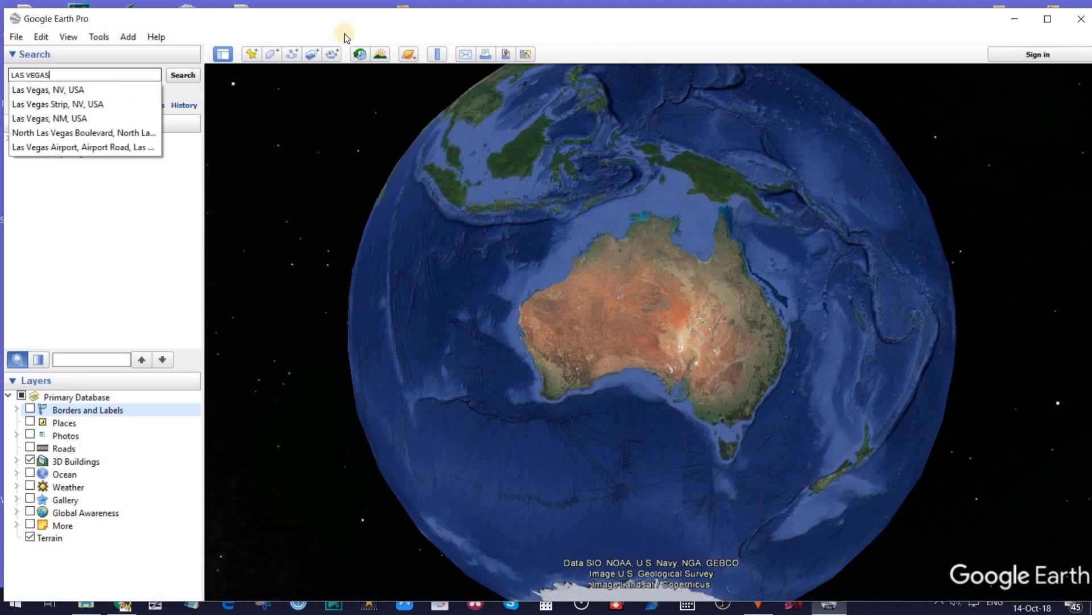
click(48, 90)
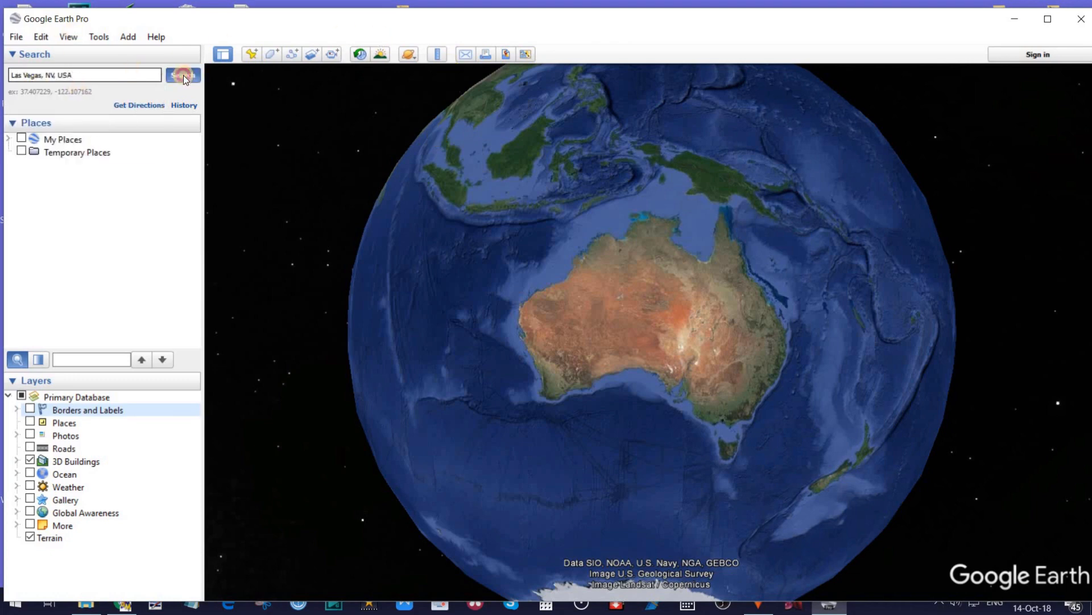
click(187, 77)
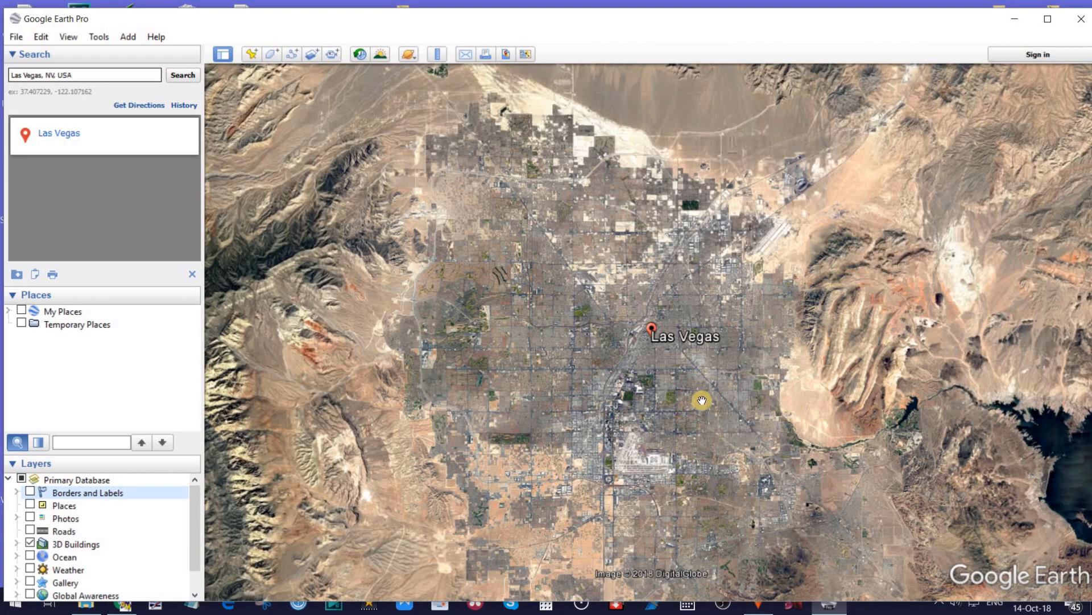
Bring the downtown buildings around the Las Vegas marker into a close, tilted view and clear the search results.
scroll(701, 402, up, 3)
scroll(700, 394, up, 5)
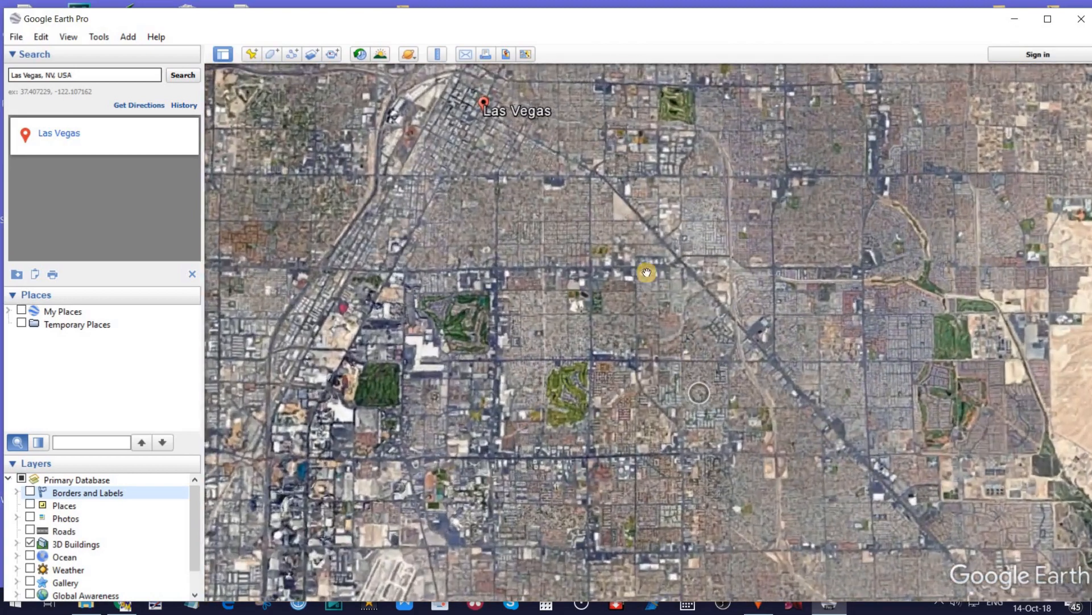
scroll(742, 355, up, 5)
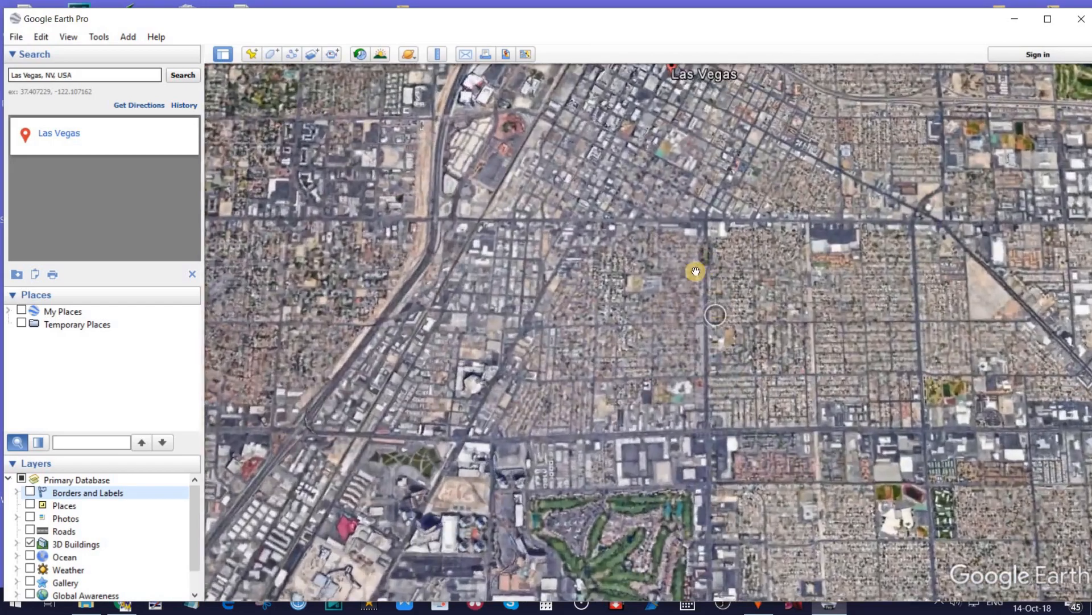
scroll(675, 259, up, 3)
scroll(675, 259, up, 6)
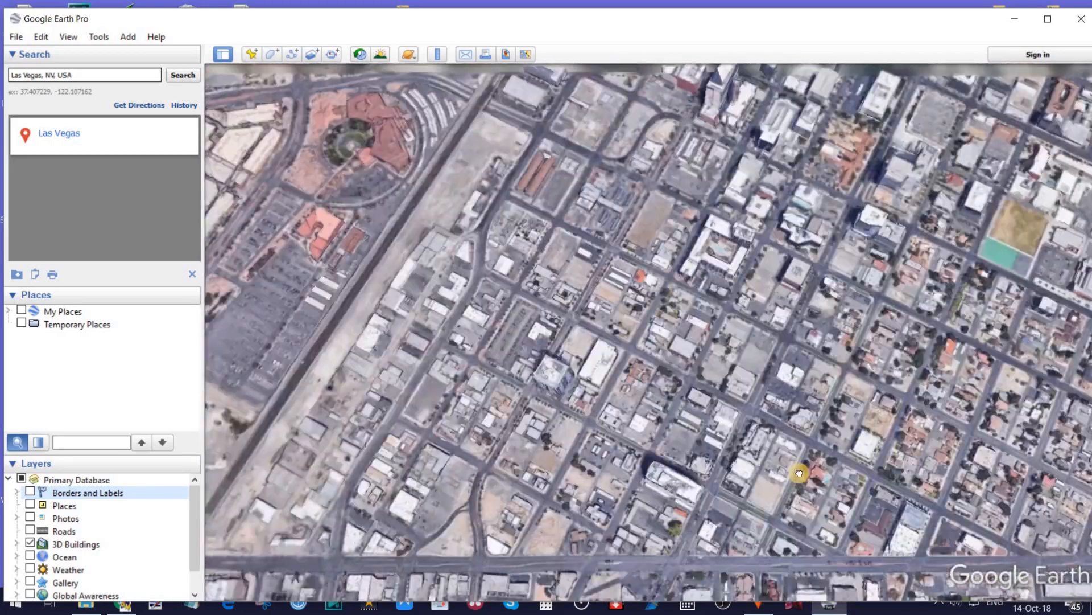
drag(800, 473, 826, 526)
drag(917, 214, 768, 405)
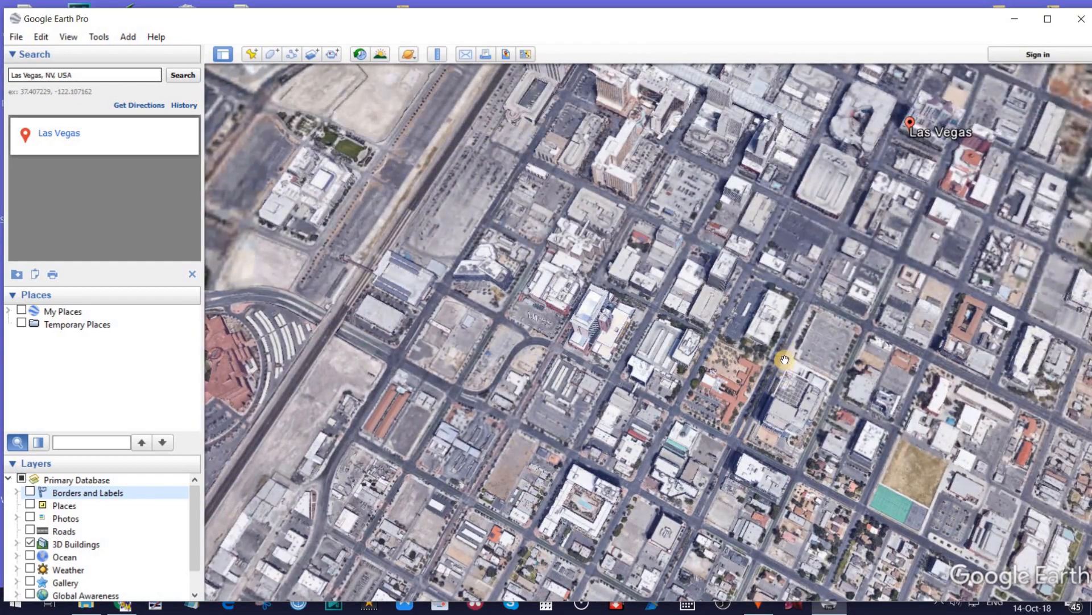
scroll(780, 371, up, 4)
drag(760, 373, 753, 392)
drag(920, 231, 842, 357)
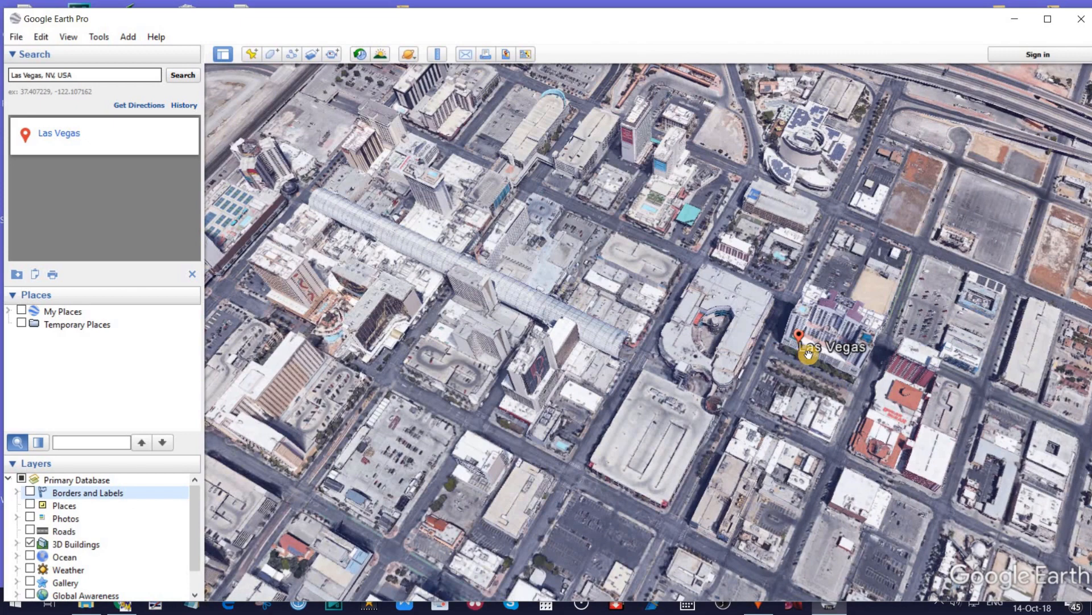
click(194, 274)
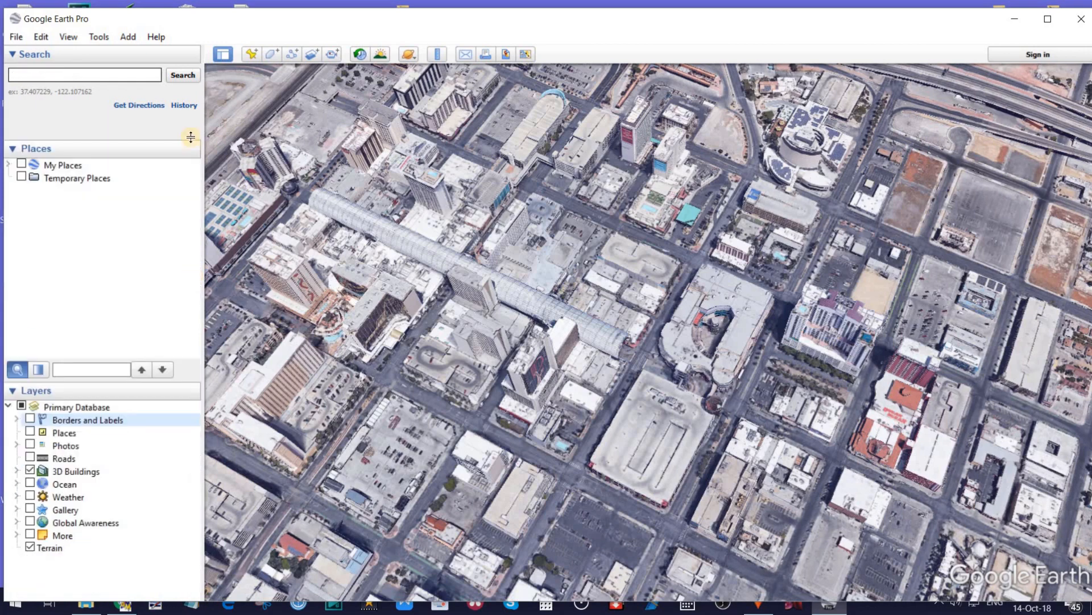
In the 3D View options, keep high quality terrain and 3D imagery enabled and apply the settings.
click(16, 36)
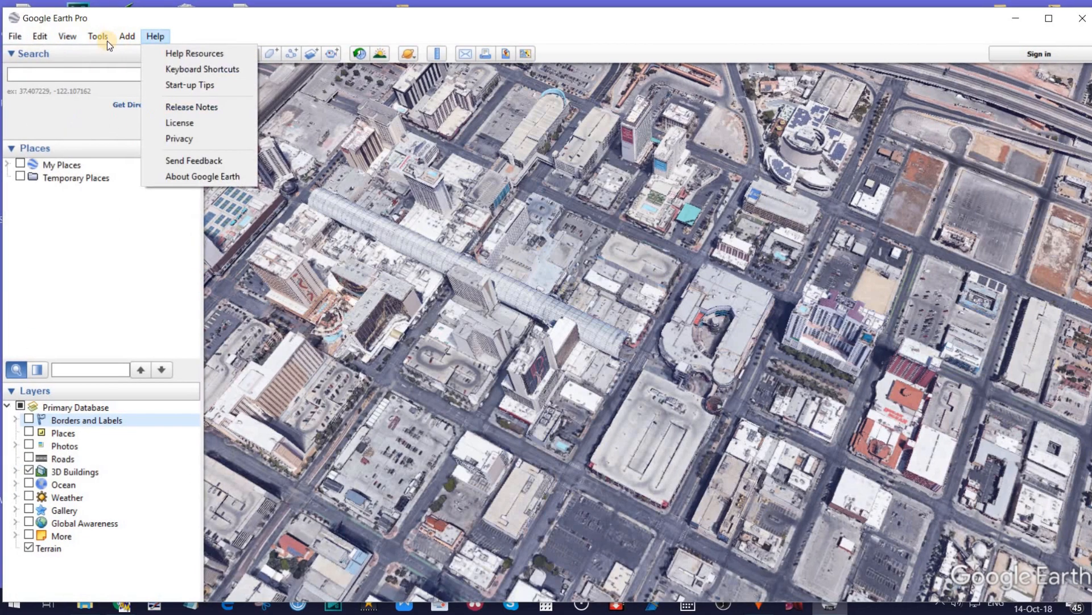
mouse_move(103, 36)
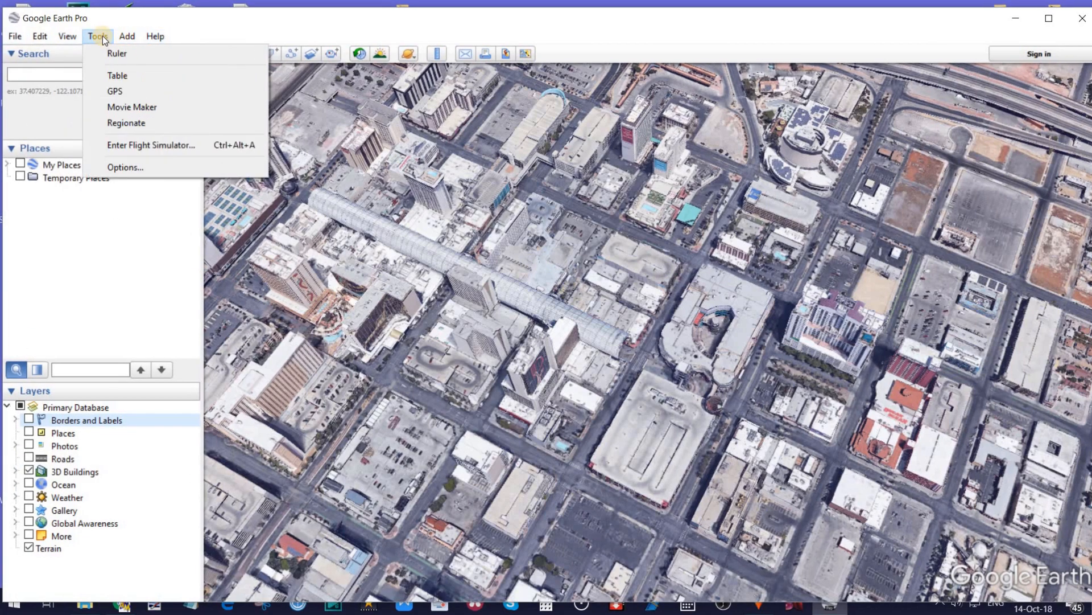
click(122, 166)
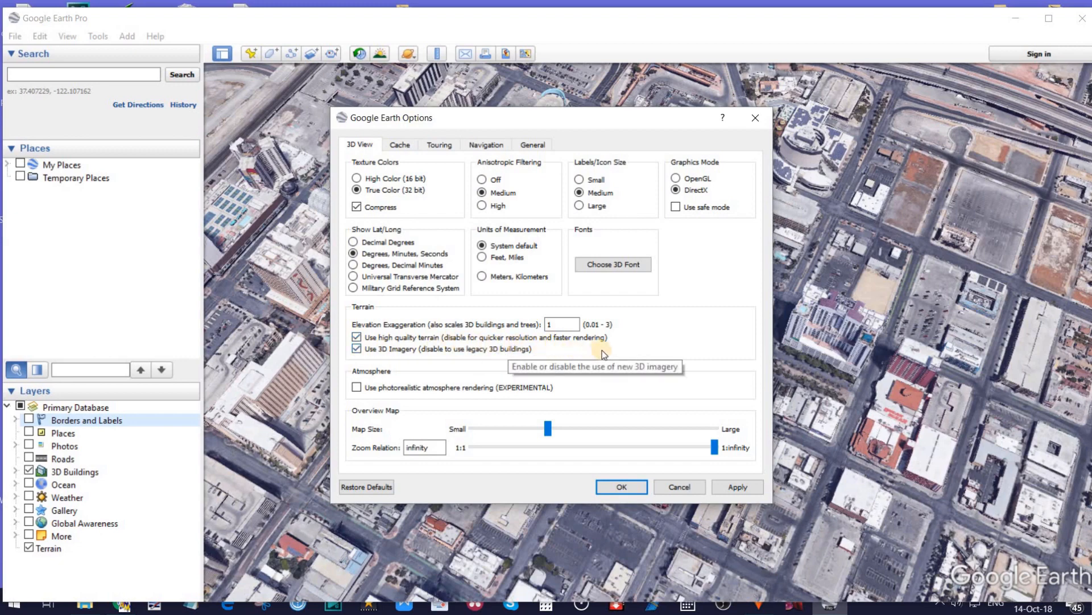
click(356, 338)
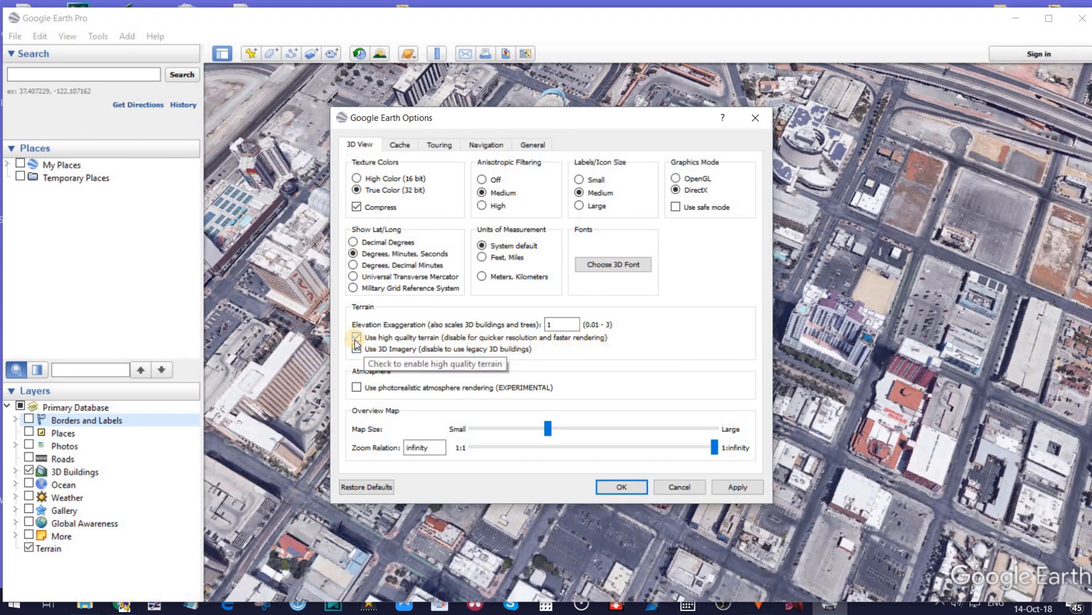
click(356, 338)
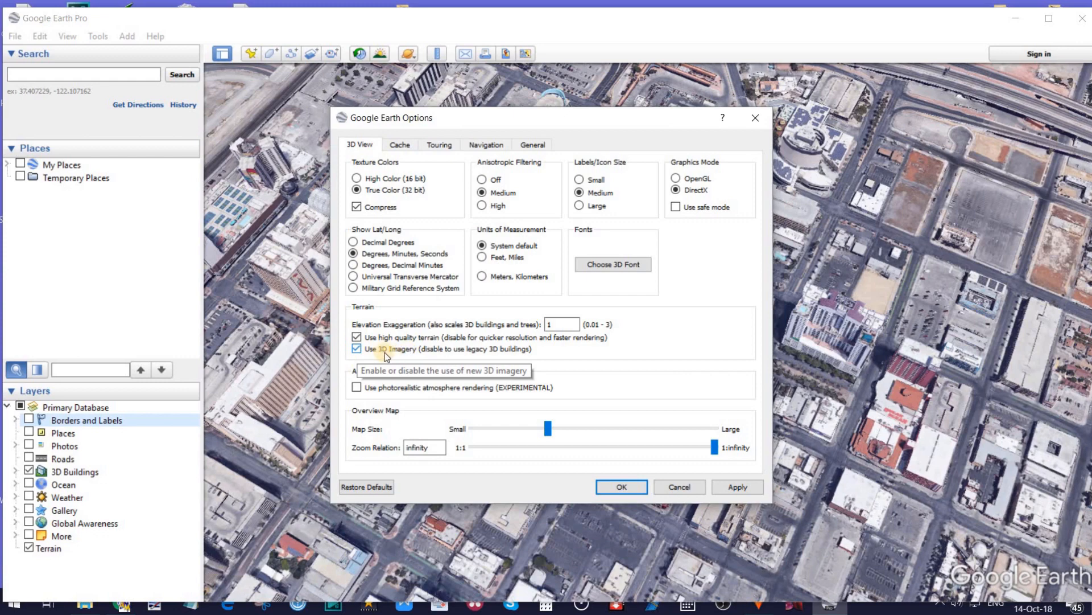
click(356, 351)
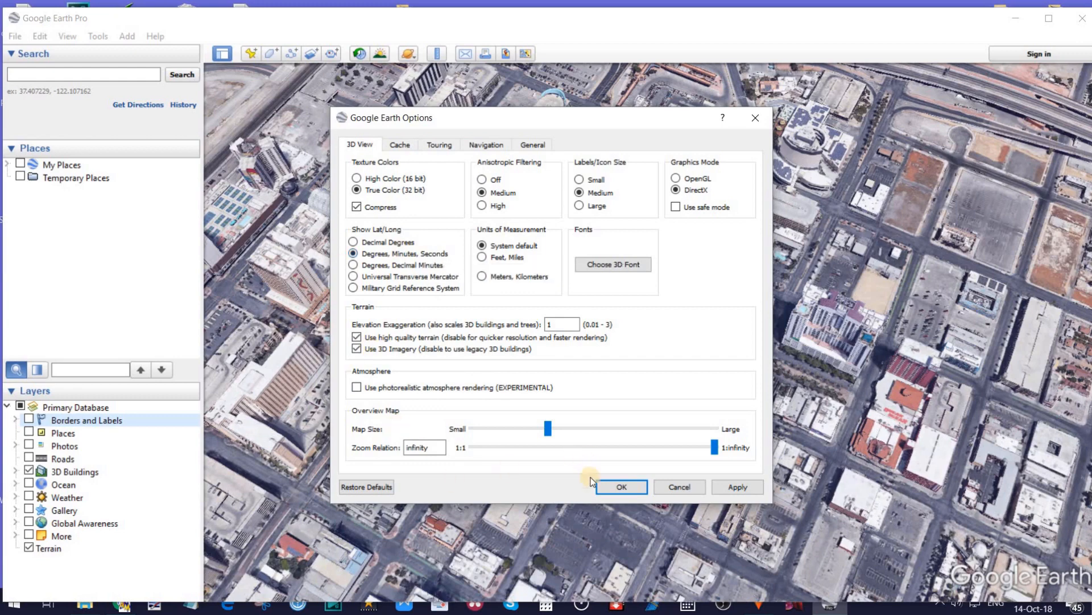
click(728, 488)
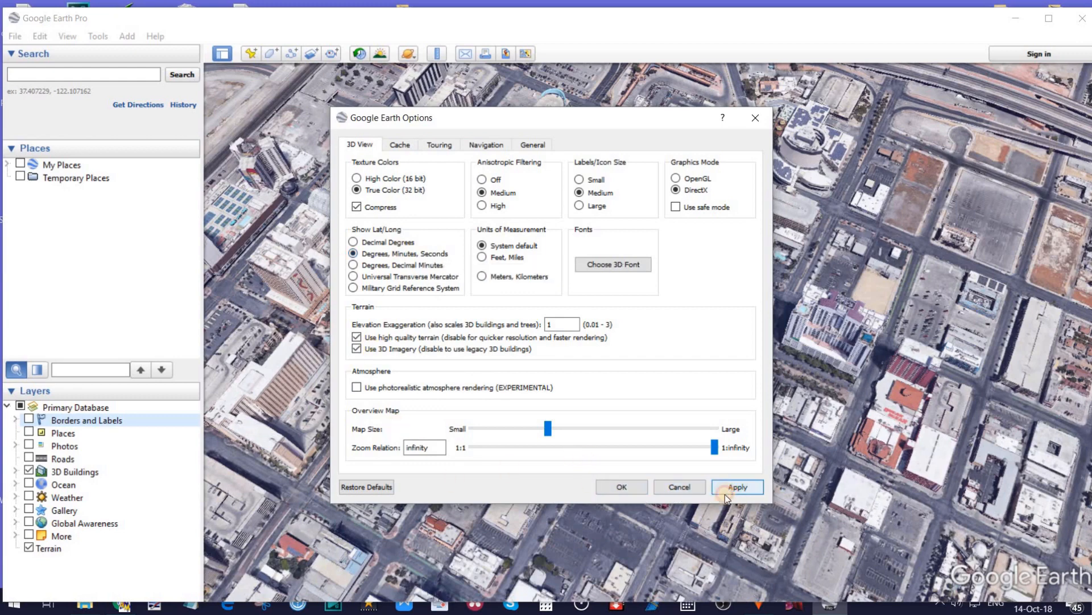
click(622, 487)
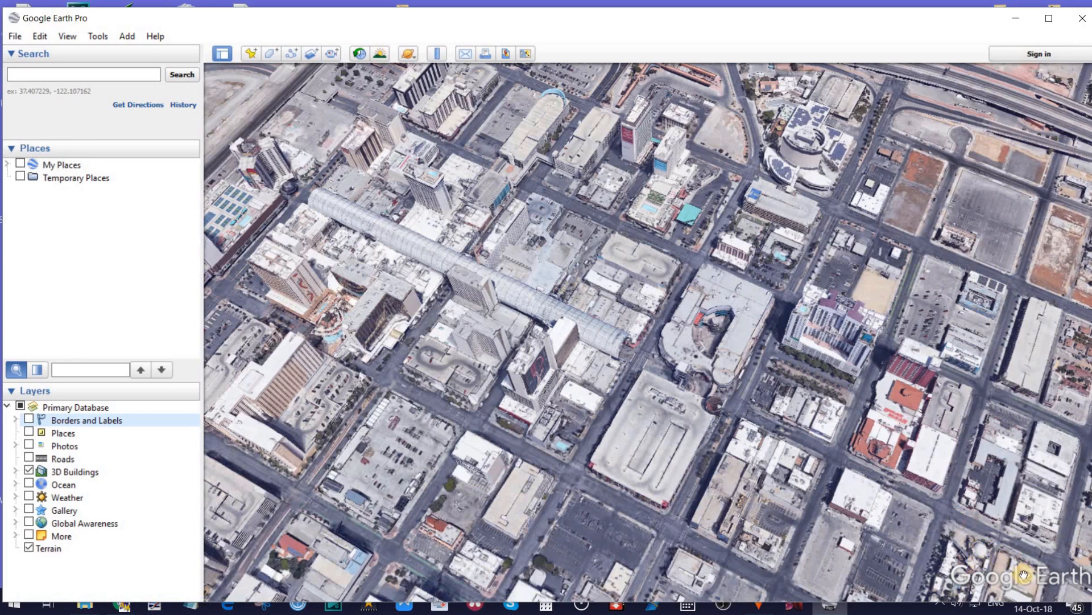
Set the on-screen navigation controls to never show.
click(40, 37)
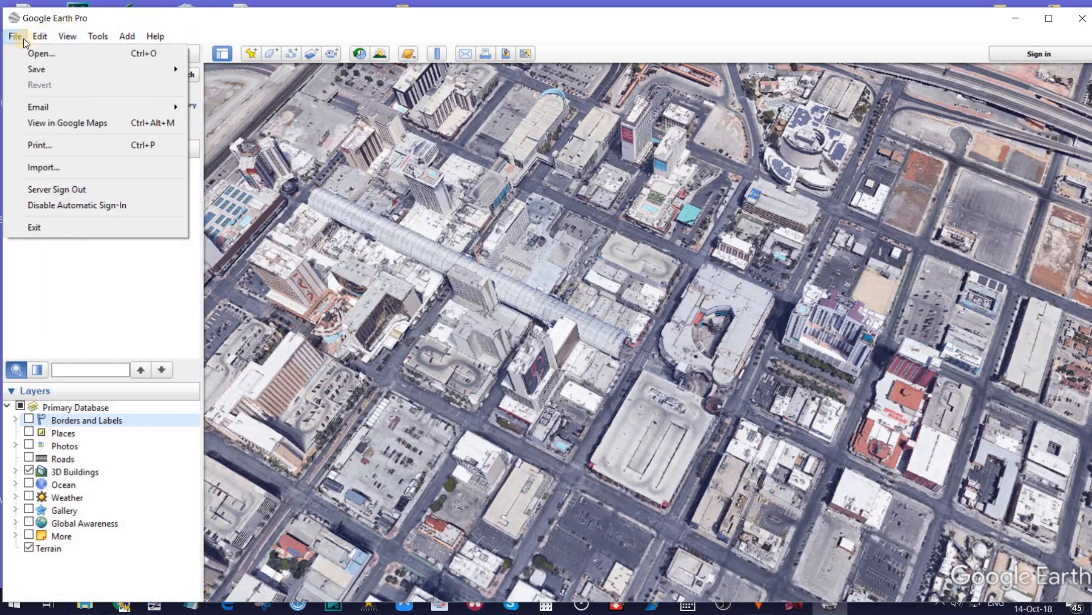
click(23, 39)
click(69, 39)
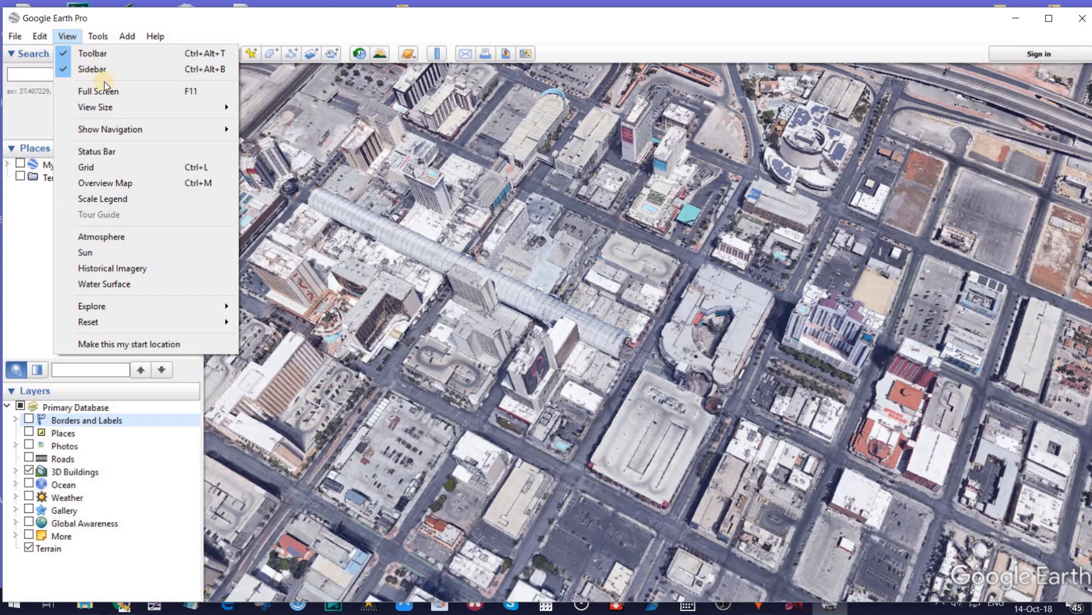
mouse_move(153, 130)
click(286, 135)
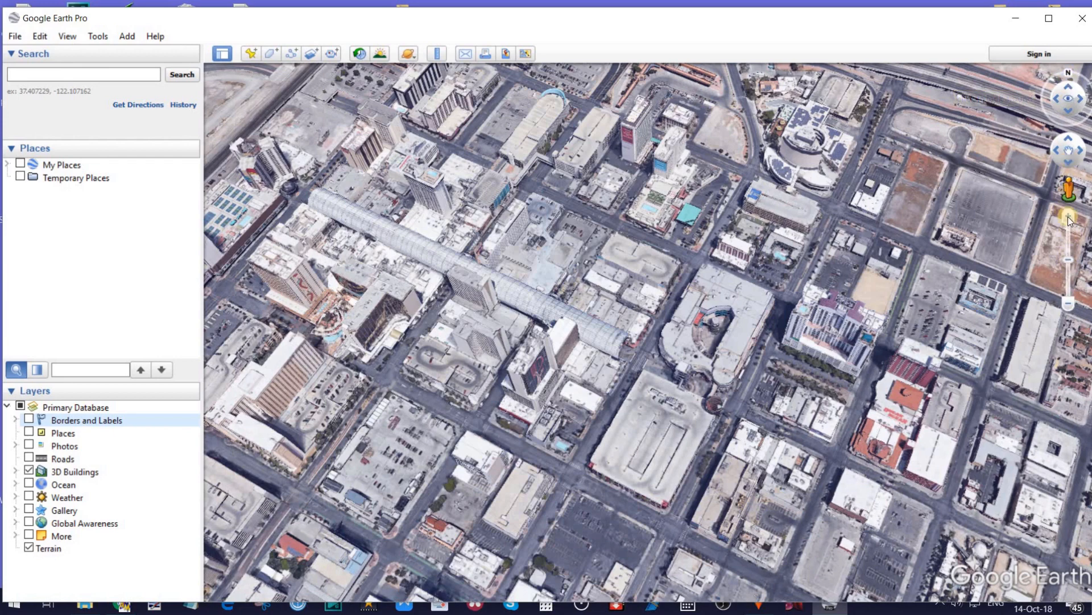
click(69, 36)
mouse_move(83, 131)
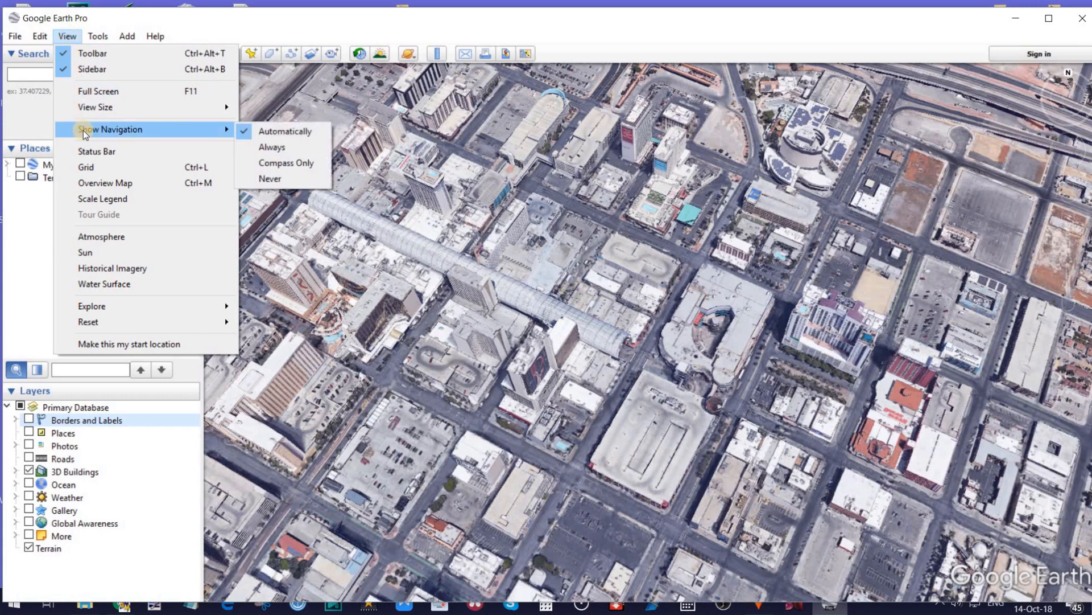
click(266, 180)
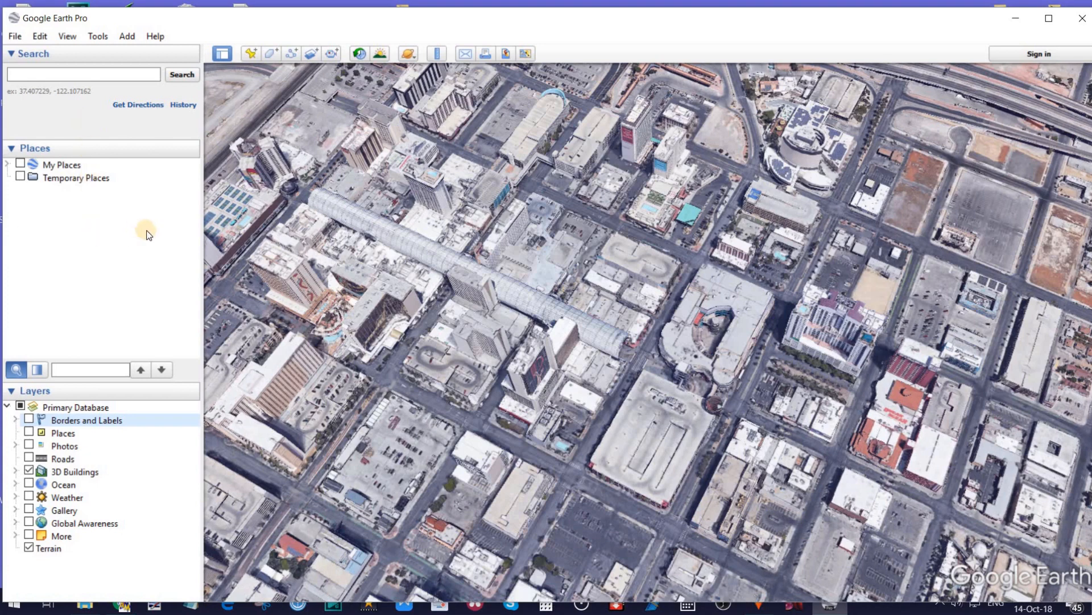
Switch the map to full screen and back to the windowed view.
key(F11)
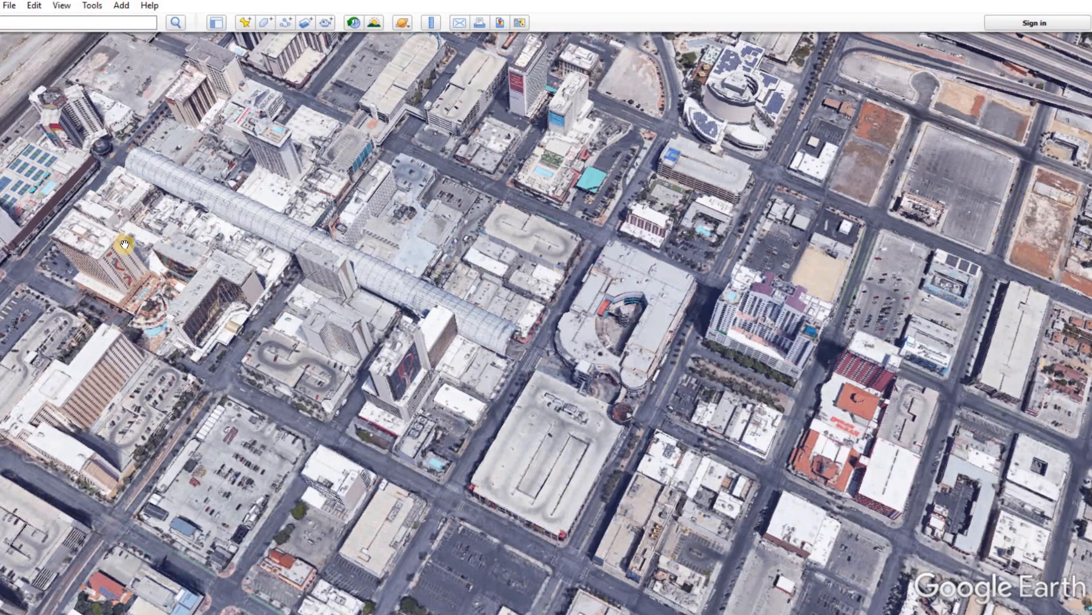
key(F11)
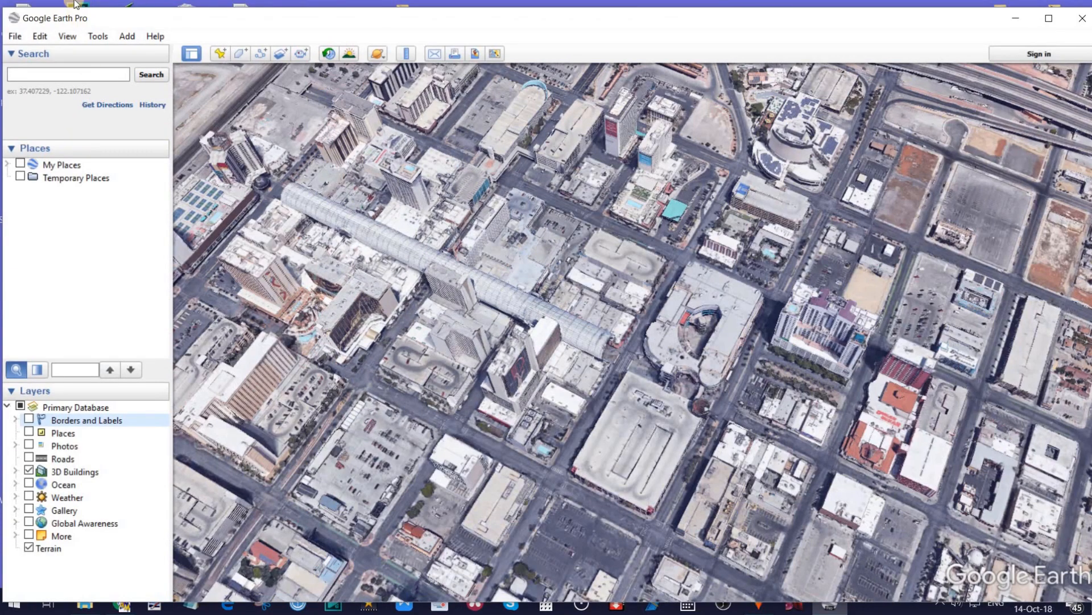
click(67, 36)
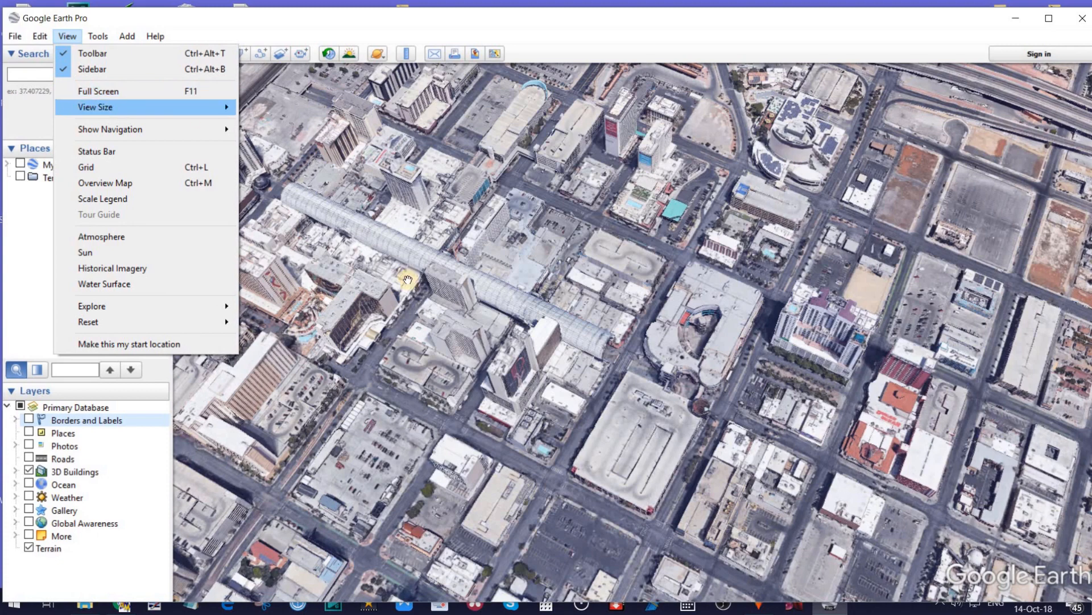
click(413, 425)
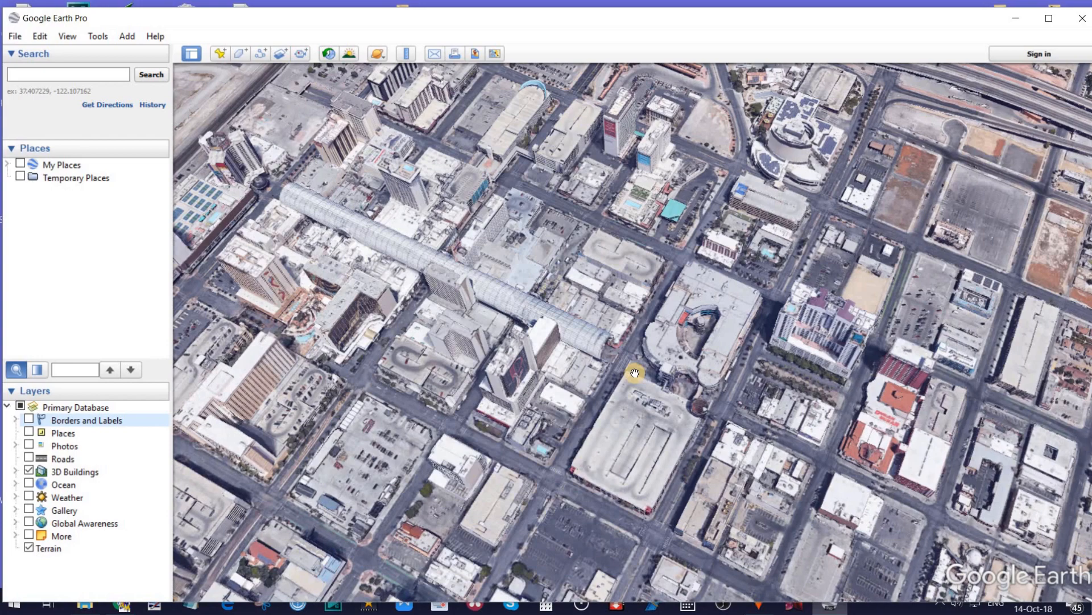
Explore downtown Las Vegas by moving the view north and back south, and zoom out over the surrounding city.
key(Up)
key(Up)
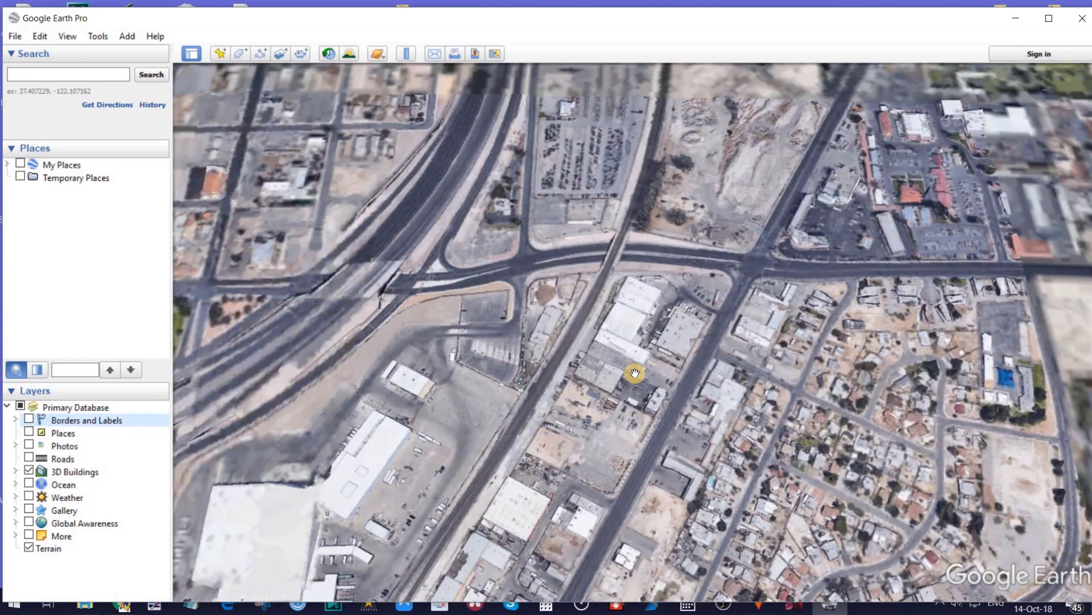
key(Down)
key(Down)
key(Left)
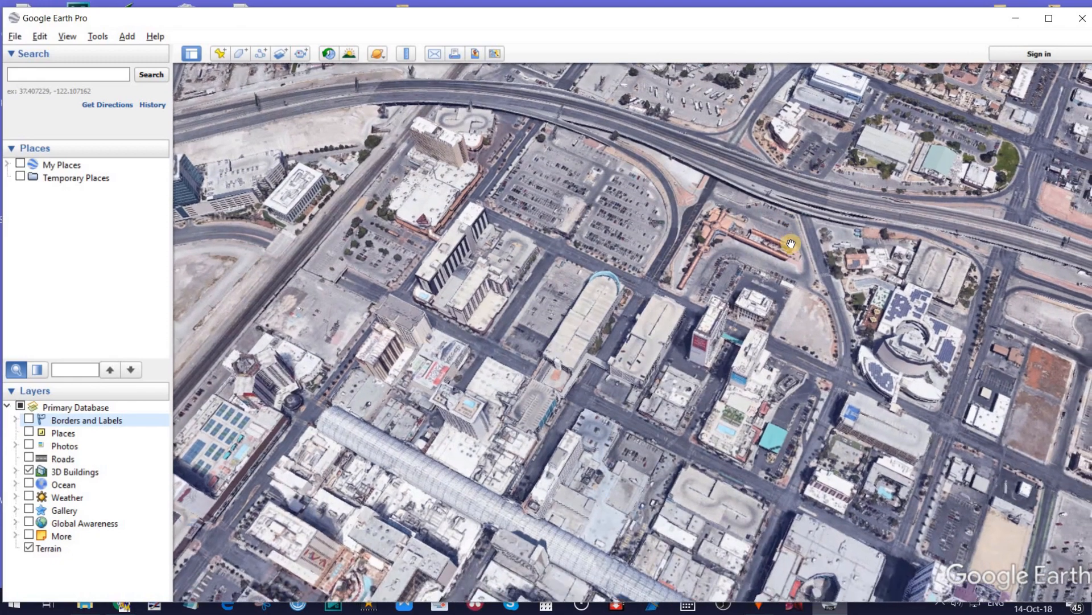
key(Down)
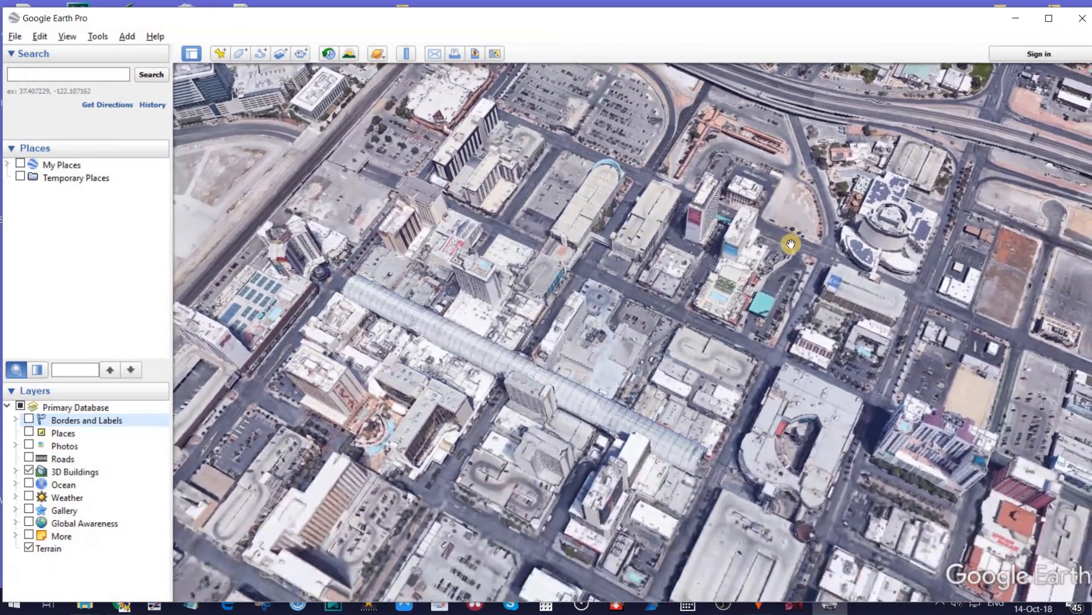
key(Down)
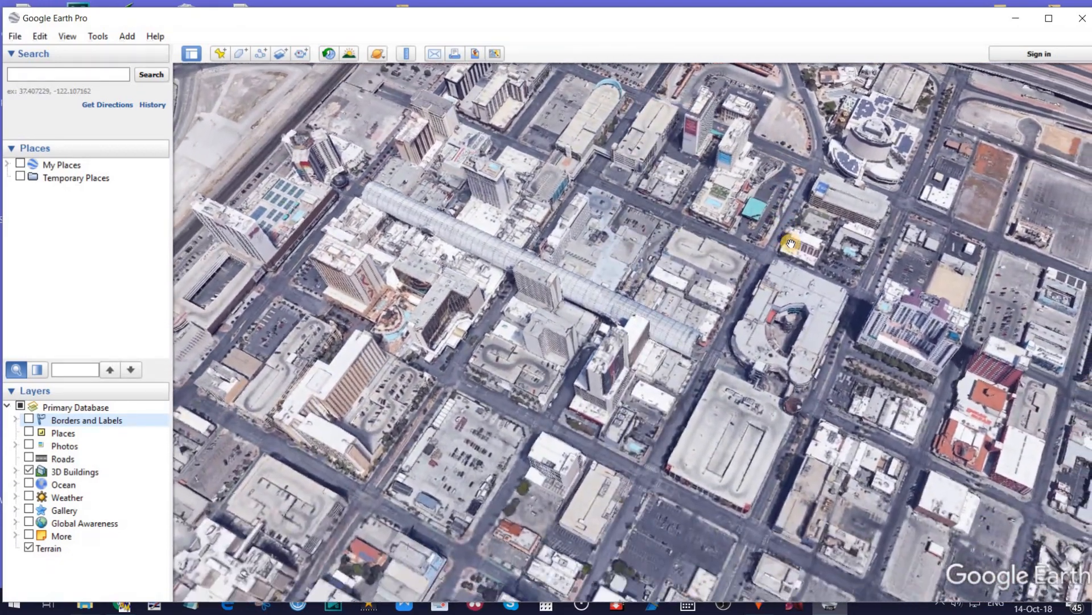
scroll(790, 243, down, 5)
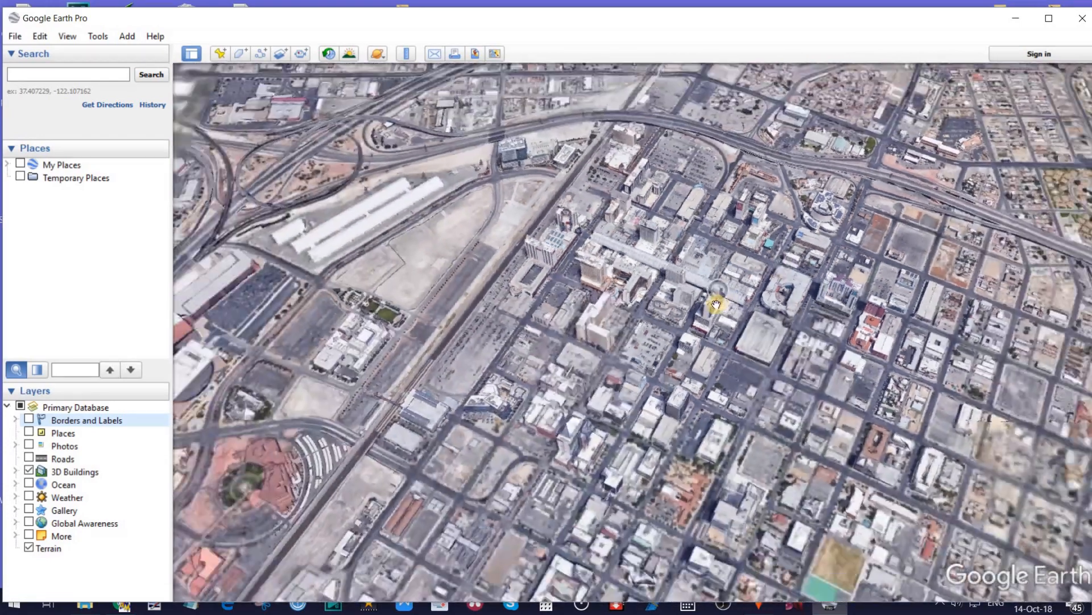
Examine the downtown Las Vegas 3D buildings from farther out and up close around the hotel towers and car parks.
scroll(715, 301, down, 2)
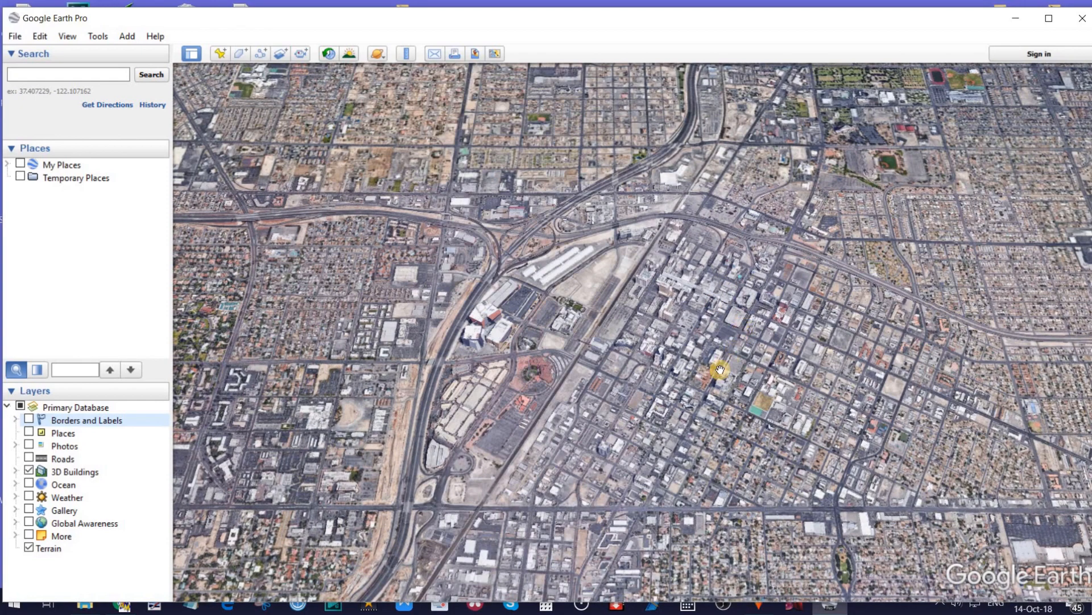
scroll(720, 370, up, 5)
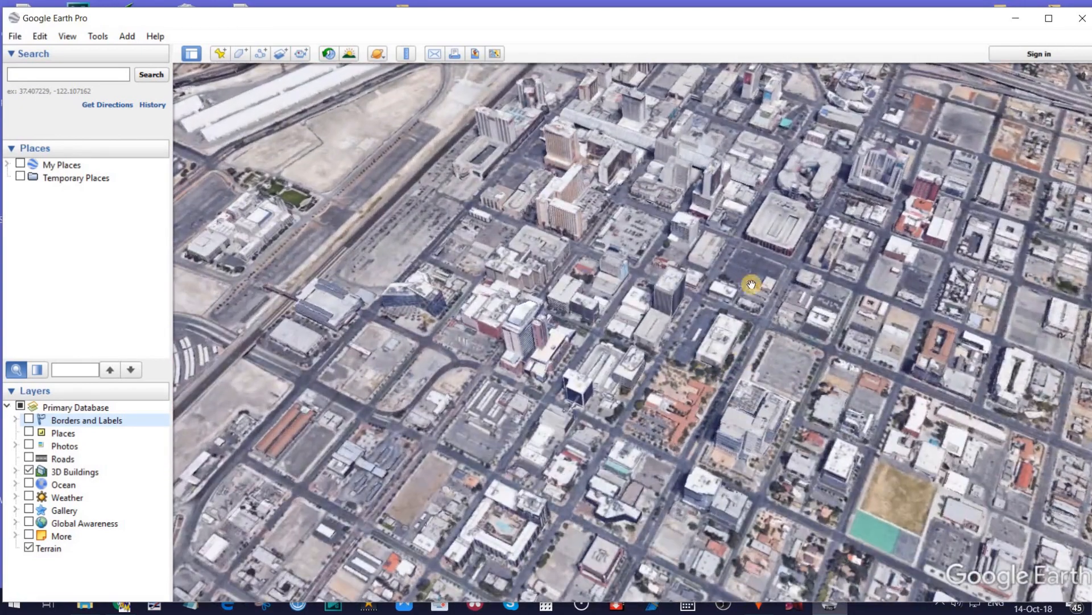
drag(626, 237, 690, 382)
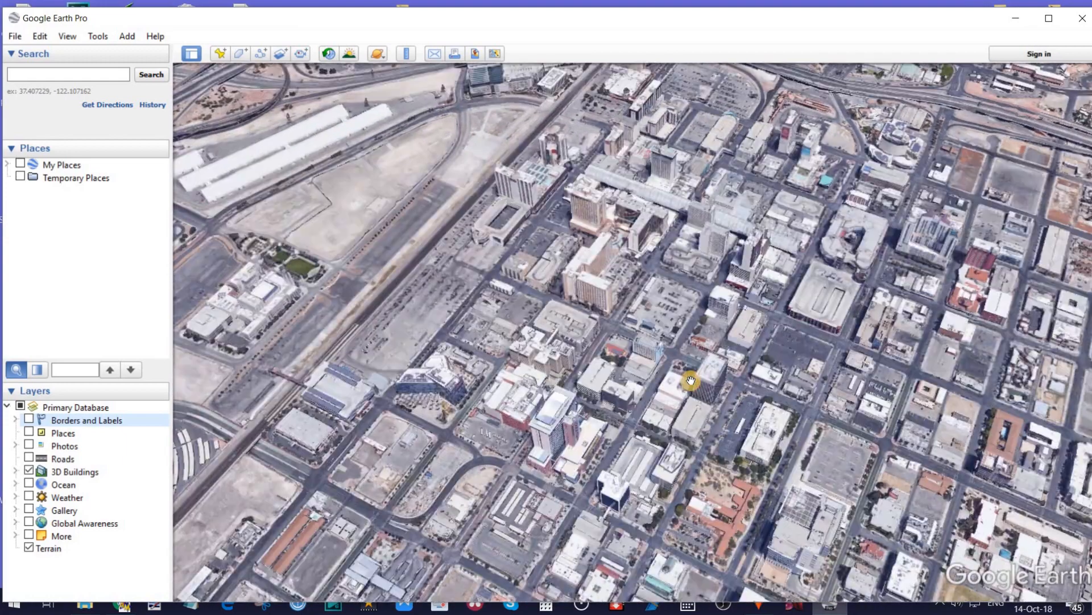
scroll(708, 395, up, 3)
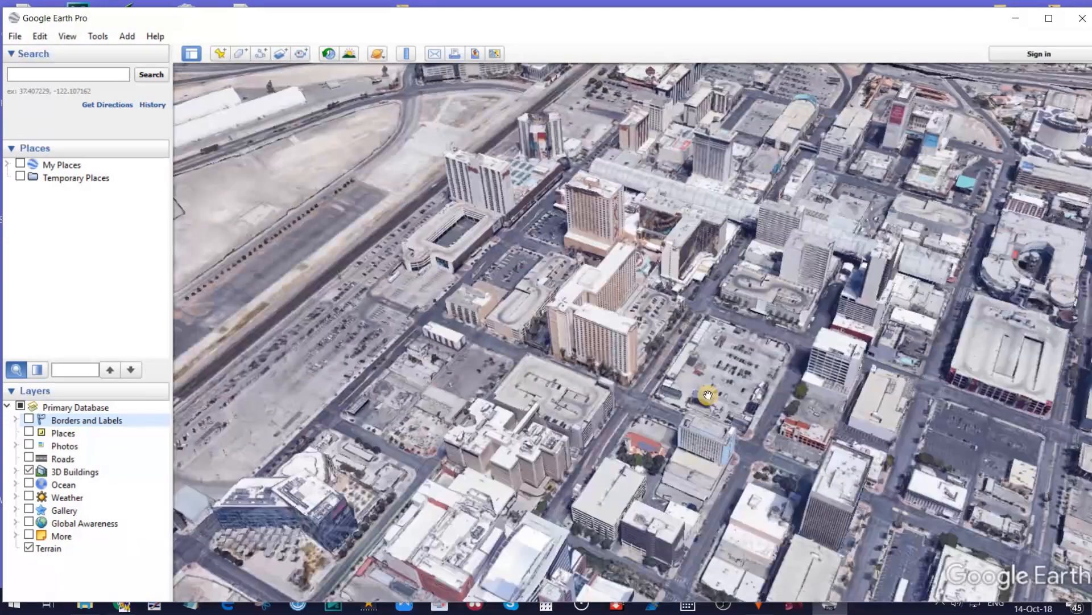
scroll(753, 327, up, 3)
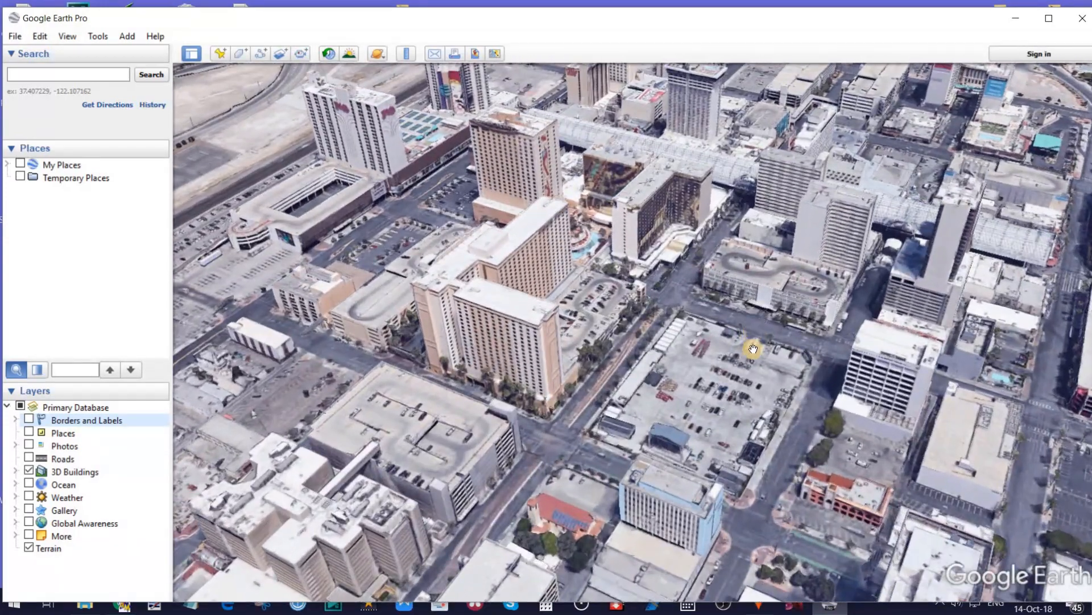
scroll(740, 362, up, 2)
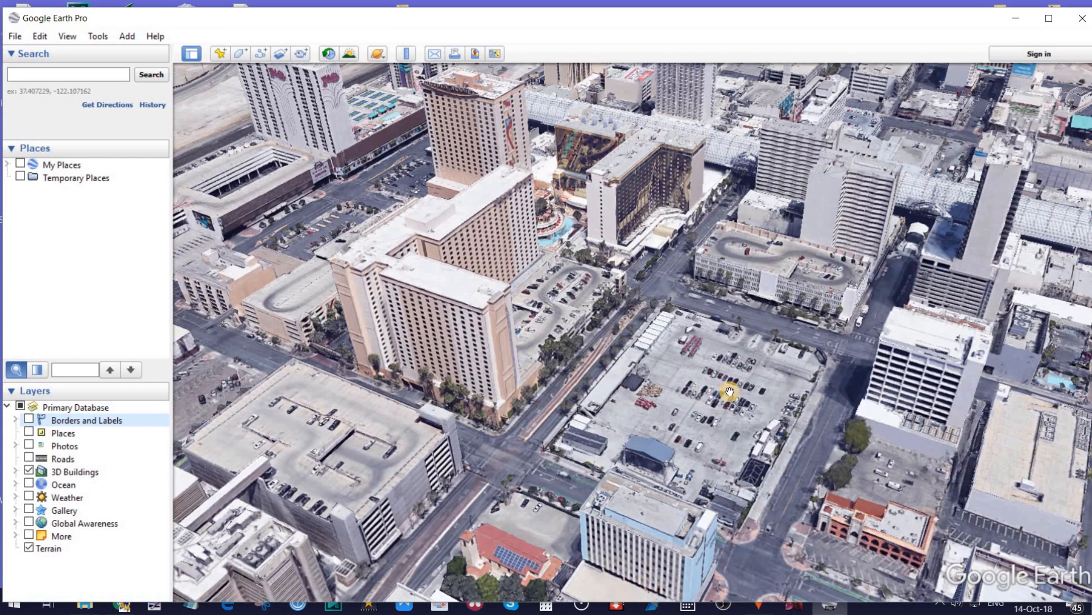
Switch the map to full screen and inspect the desert mountain terrain outside Las Vegas from near and far.
key(F11)
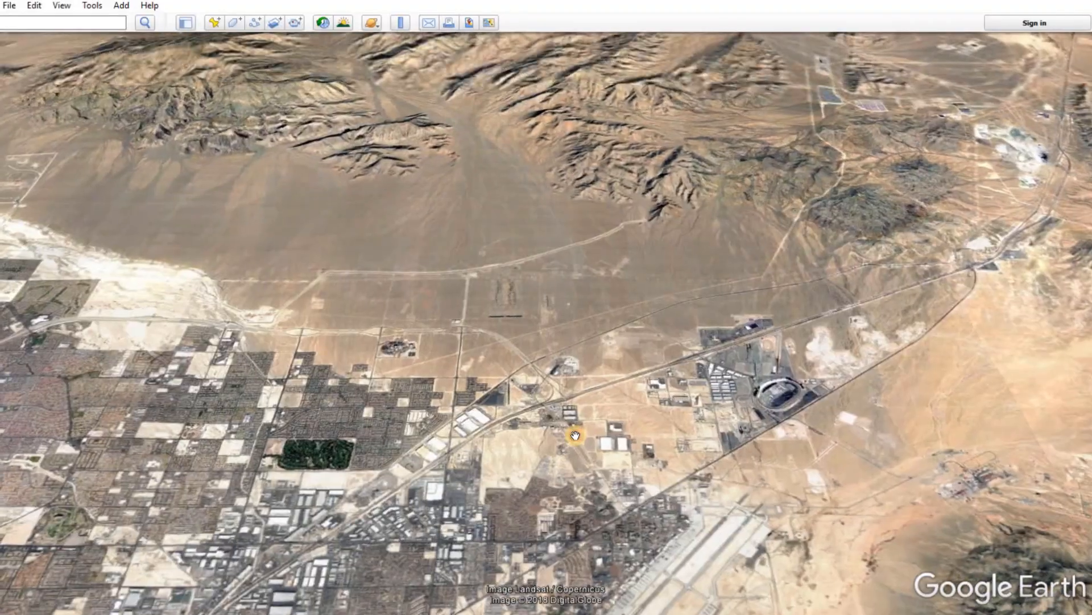
drag(534, 122, 426, 347)
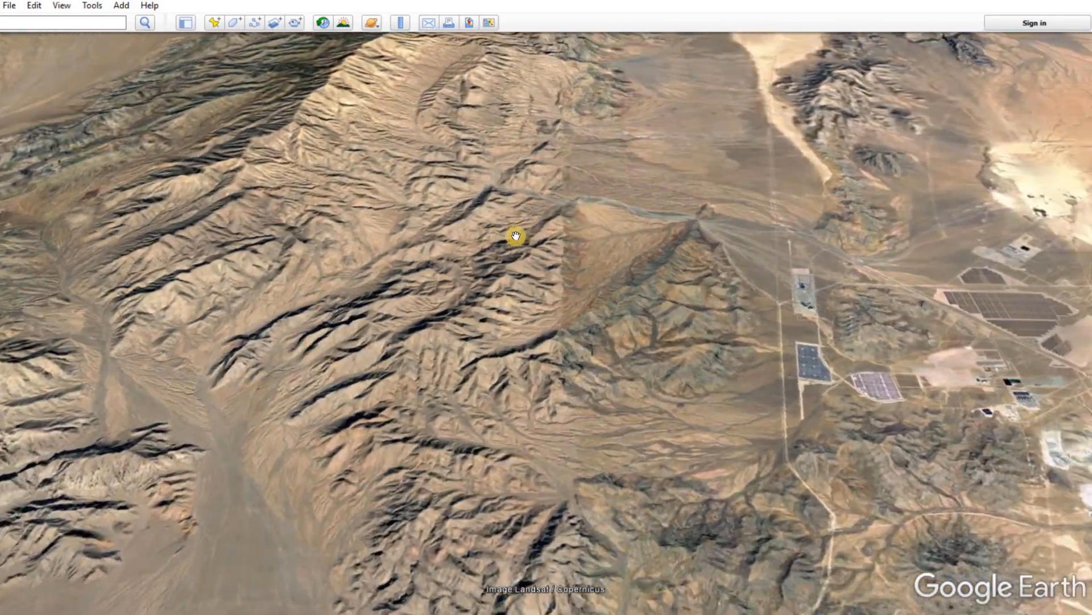
scroll(512, 279, up, 3)
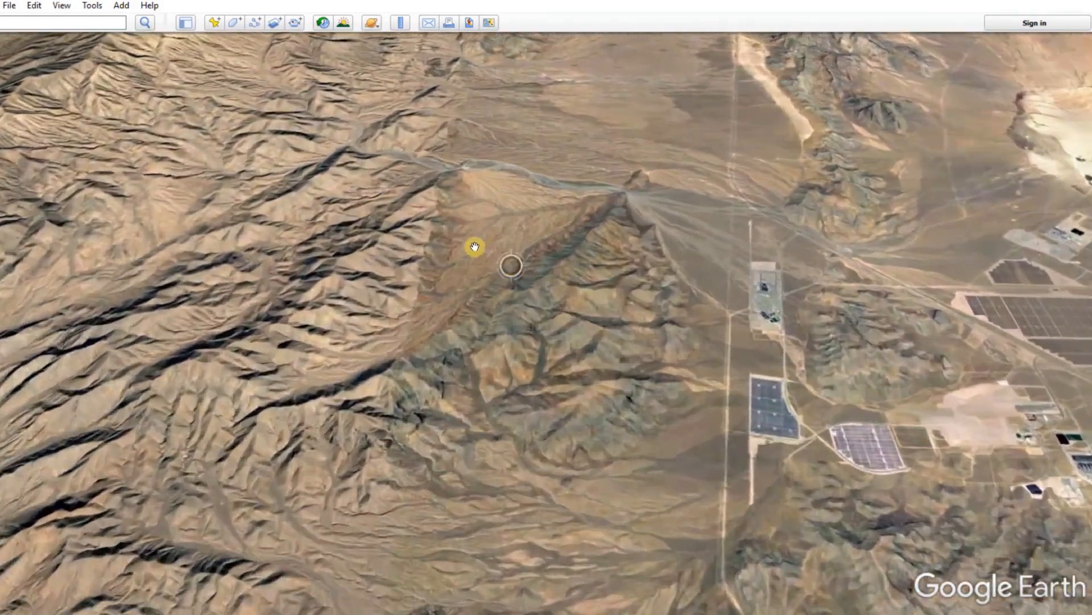
scroll(452, 309, up, 2)
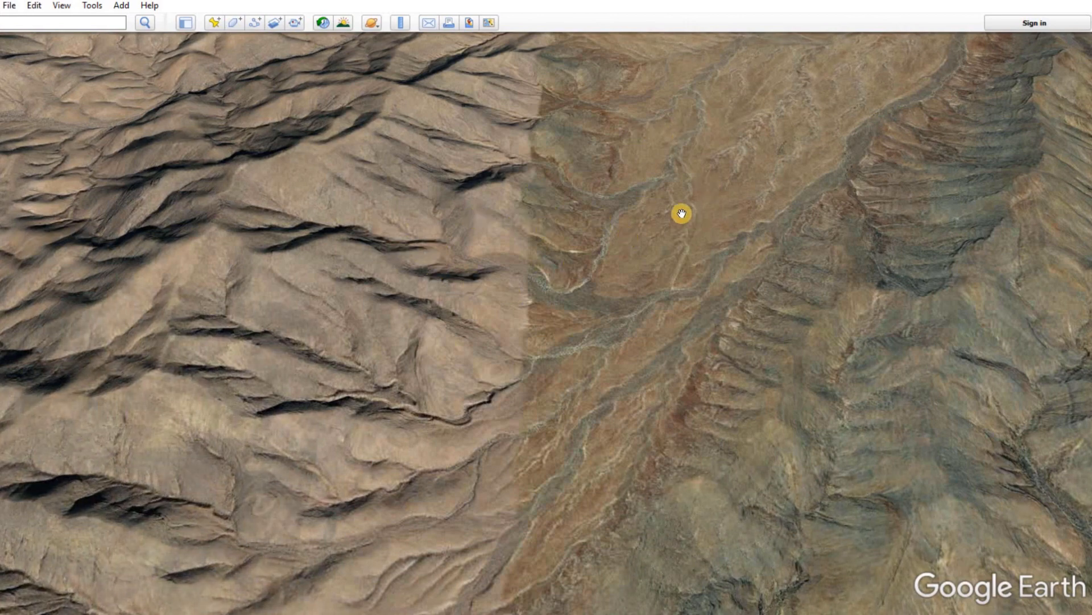
scroll(629, 209, down, 8)
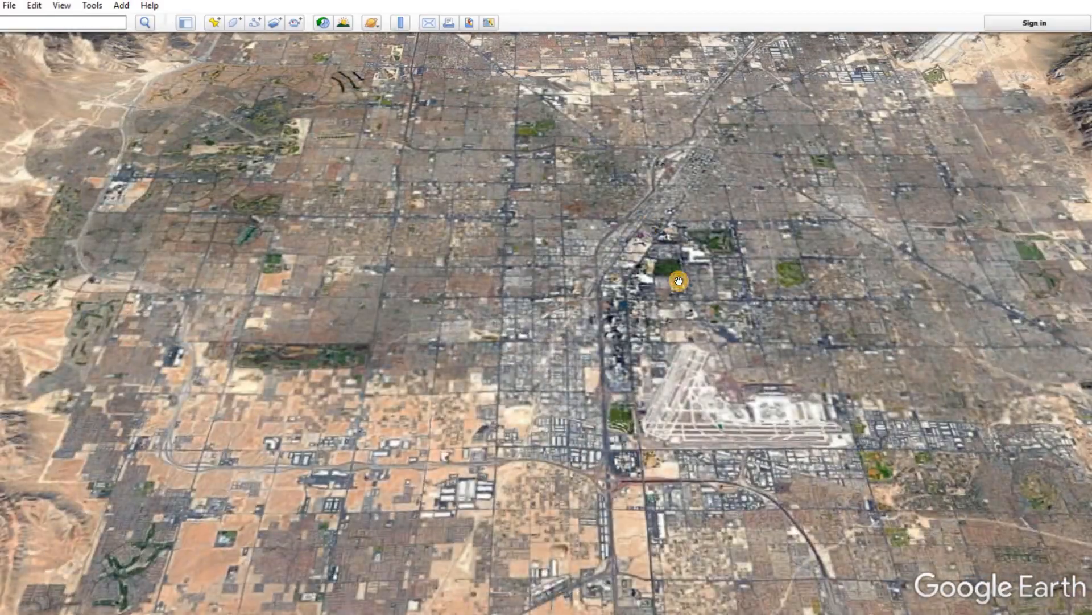
Bring the golf course beside the Las Vegas Strip hotel towers into close 3D view.
scroll(678, 280, up, 8)
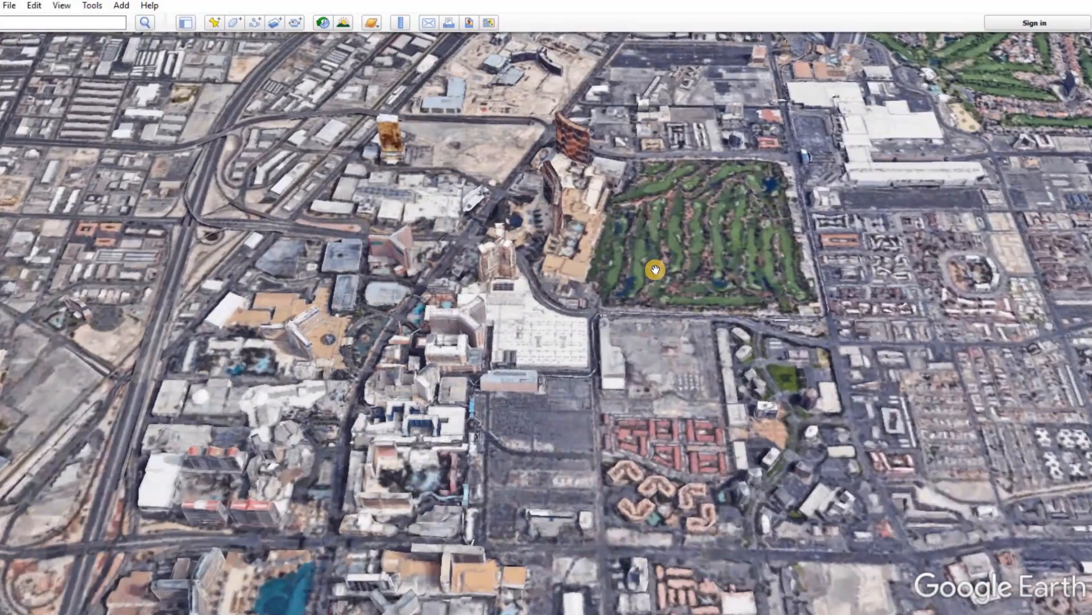
scroll(655, 270, up, 3)
right_drag(655, 269, 653, 288)
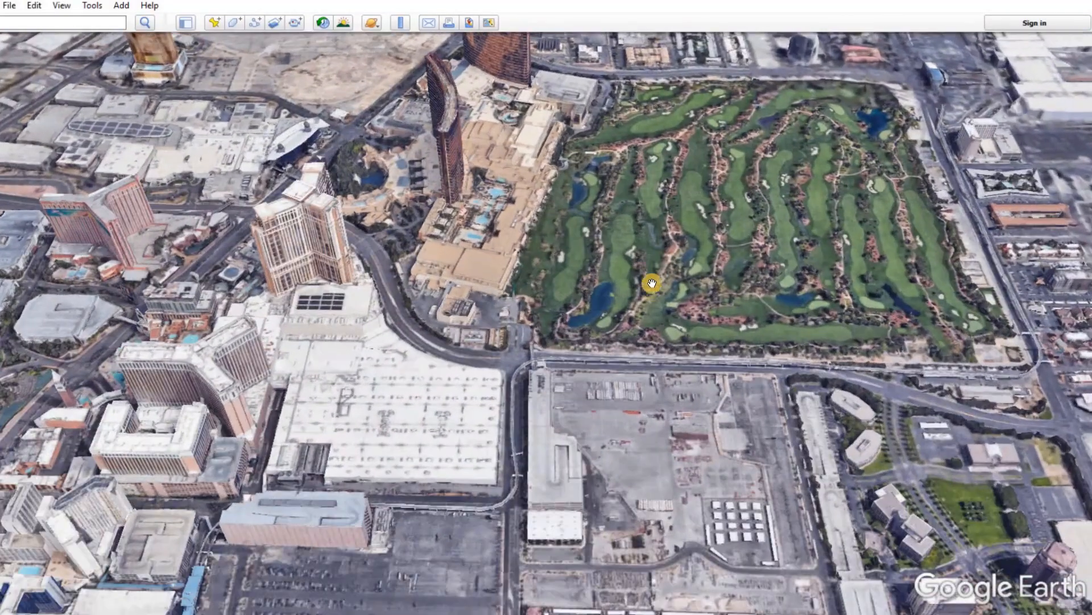
mouse_move(644, 261)
mouse_down()
mouse_move(631, 269)
mouse_move(630, 318)
mouse_move(597, 364)
mouse_up()
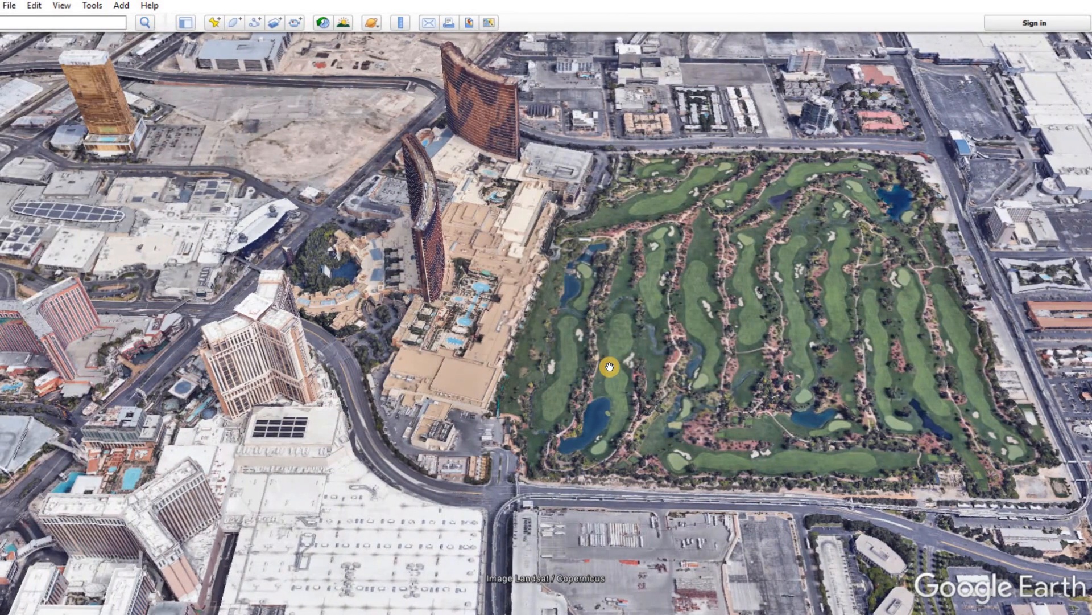
Fly the view sideways and forward in small increments across the golf course towards the large white-roofed complex beyond it.
key(alt)
key(Right)
key(Right)
key(Right)
key(Right)
key(Right)
key(Right)
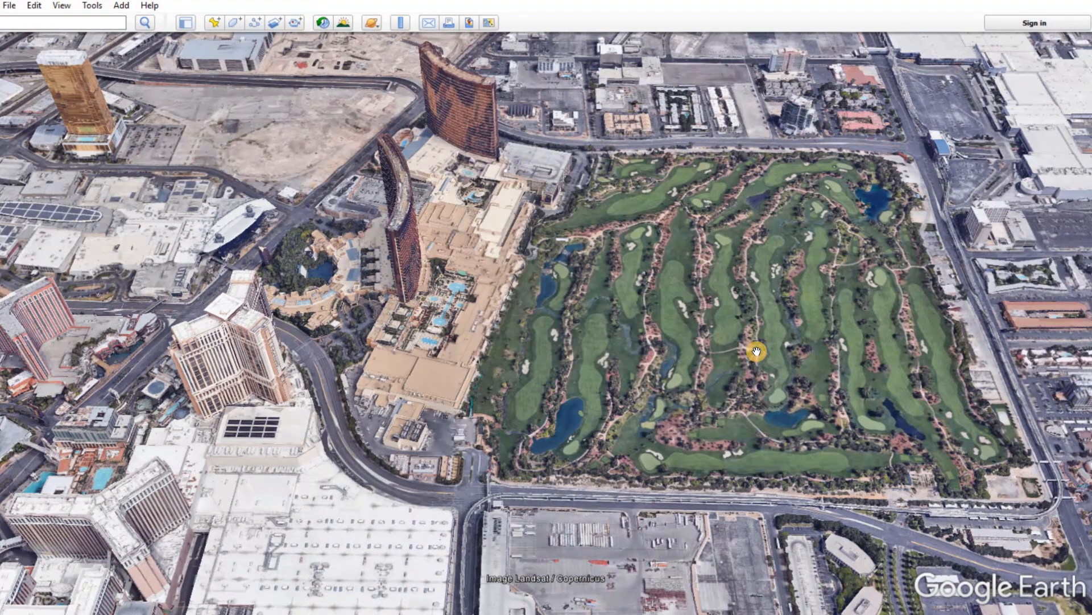
key(Right)
key(Up)
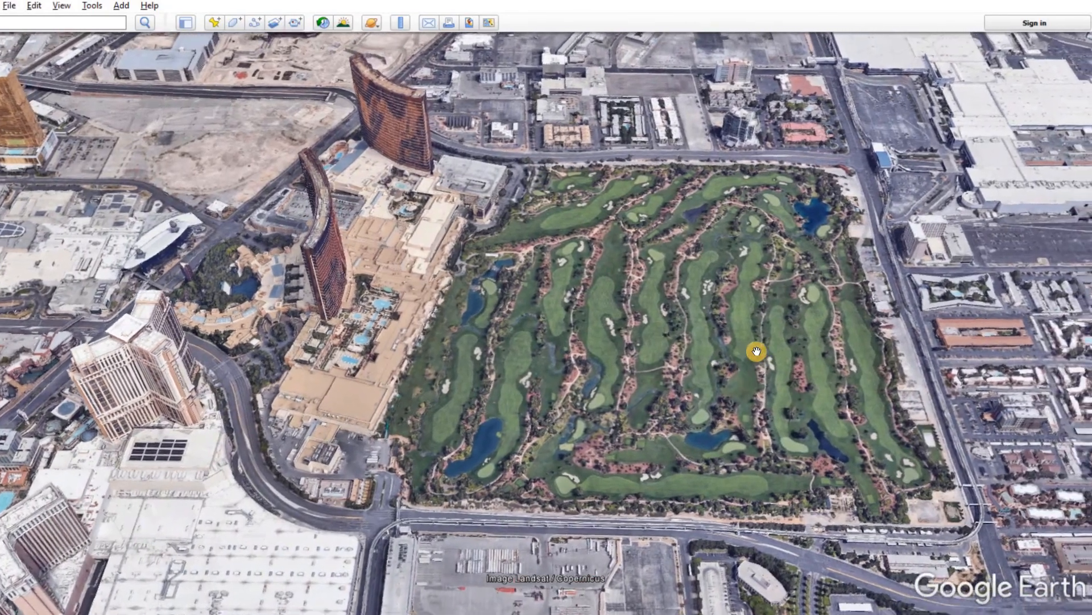
key(Right)
key(Up)
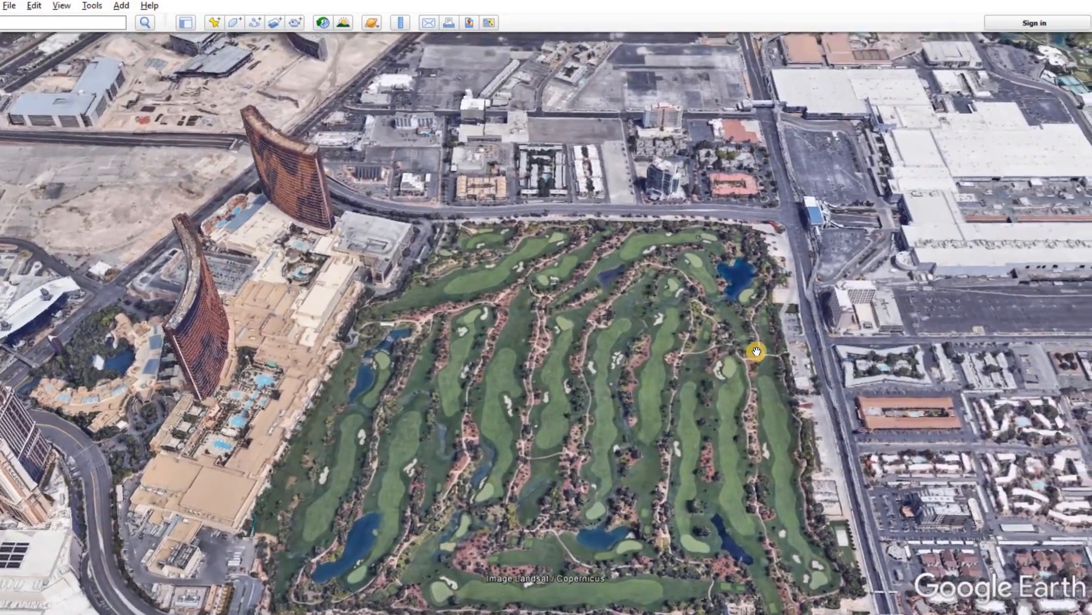
key(Right)
key(Up)
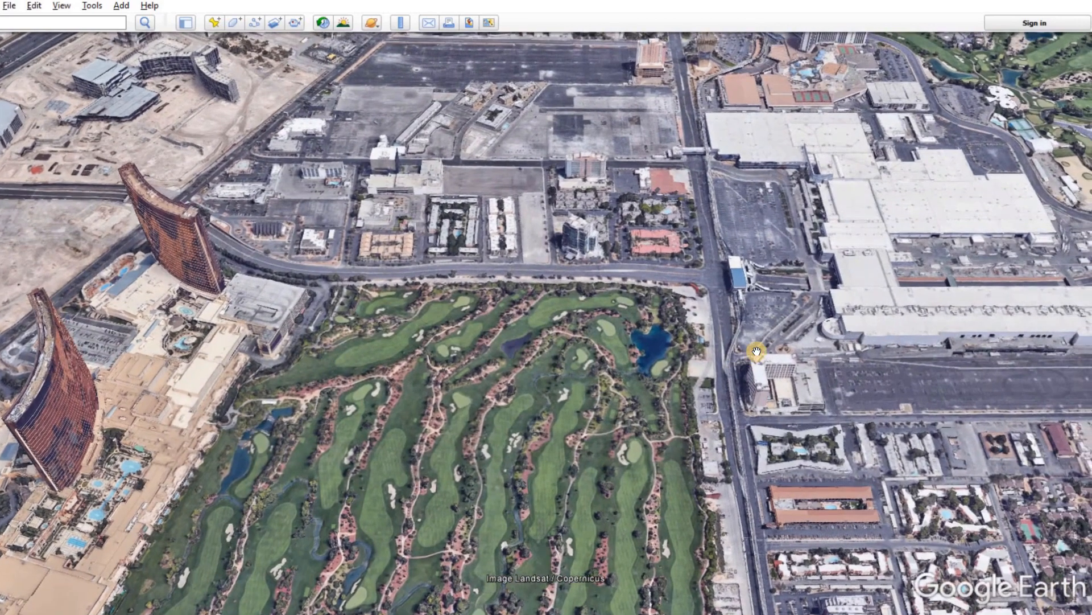
key(Right)
key(Up)
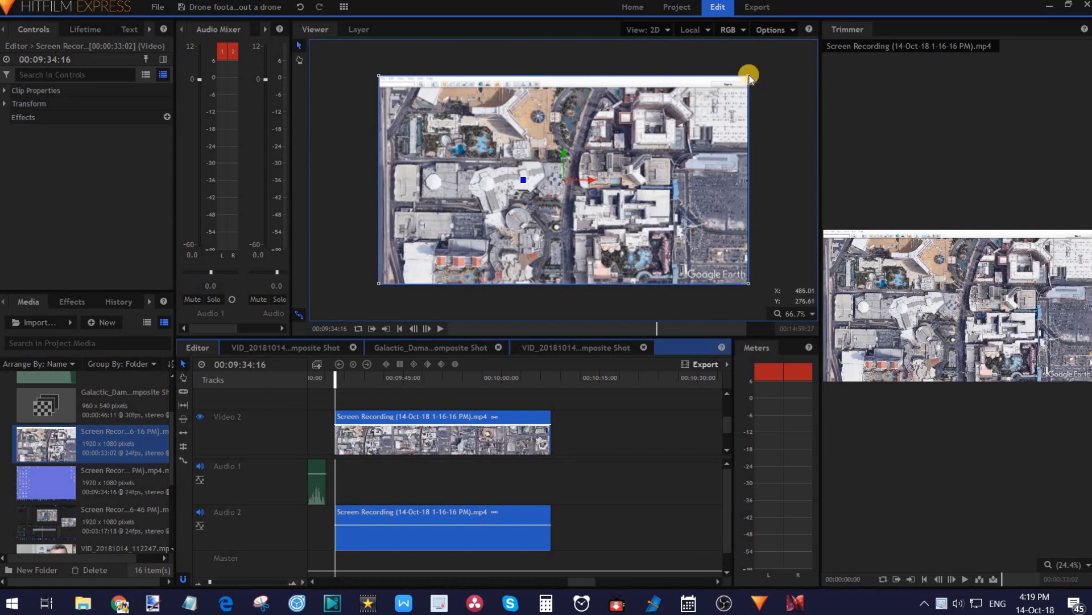
In HitFilm Express, try enlarging the Screen Recording clip beyond the frame to hide the toolbar strip, and undo both scale changes.
drag(749, 78, 770, 47)
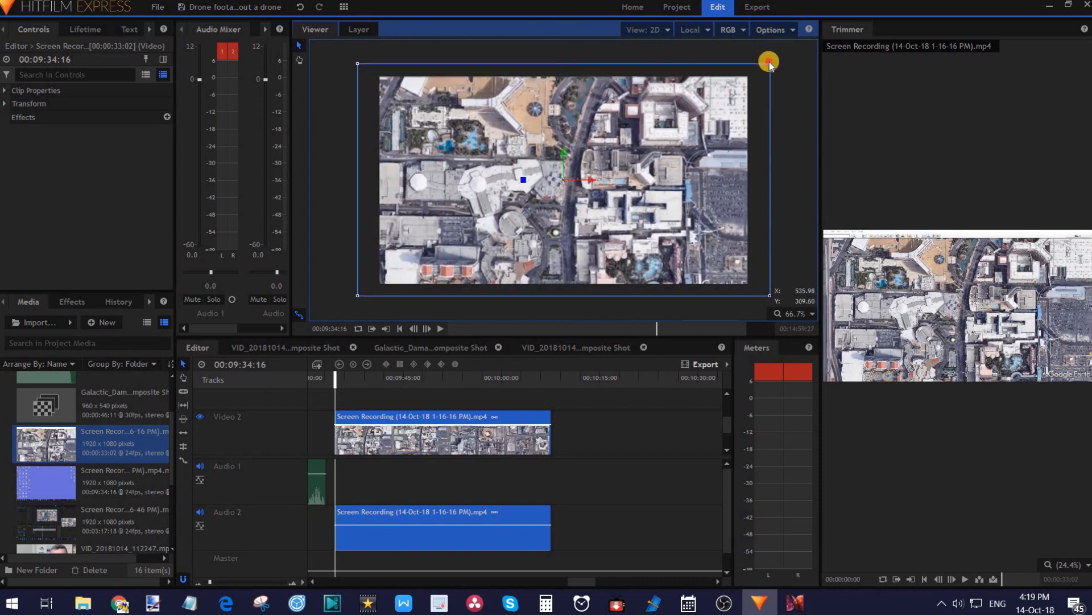
drag(770, 62, 777, 54)
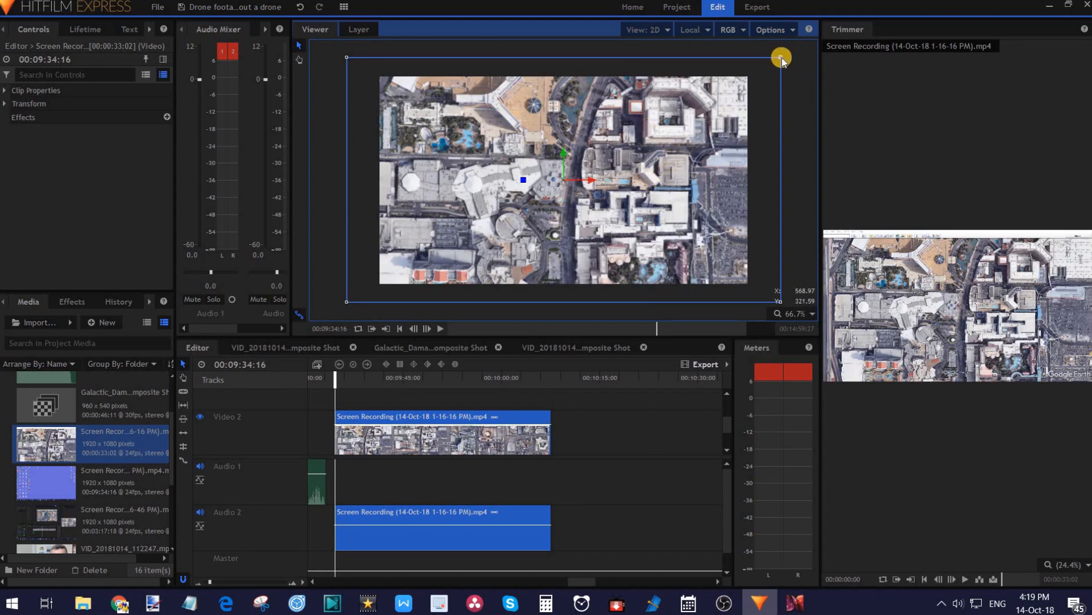
click(300, 8)
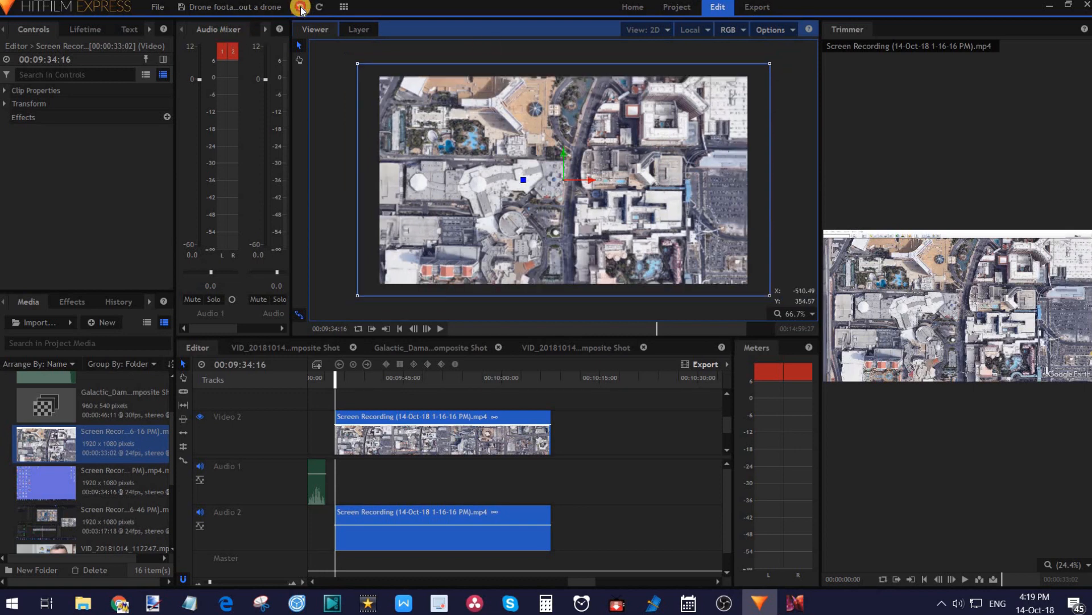
click(300, 8)
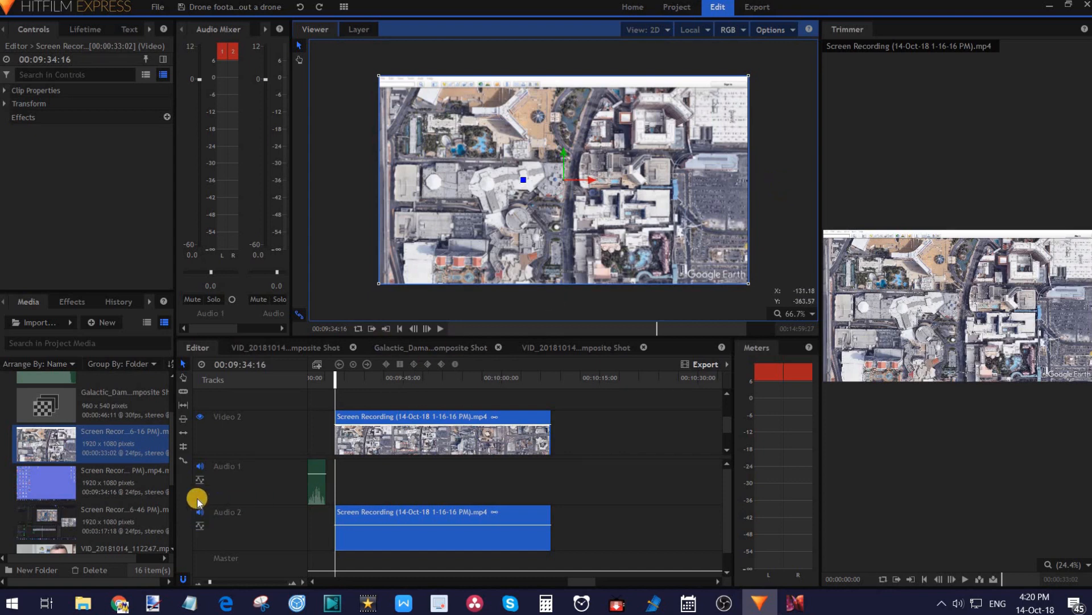
Add featurefilm.png on a video track above the screen recording and extend both its ends to match that clip's length.
drag(173, 447, 172, 410)
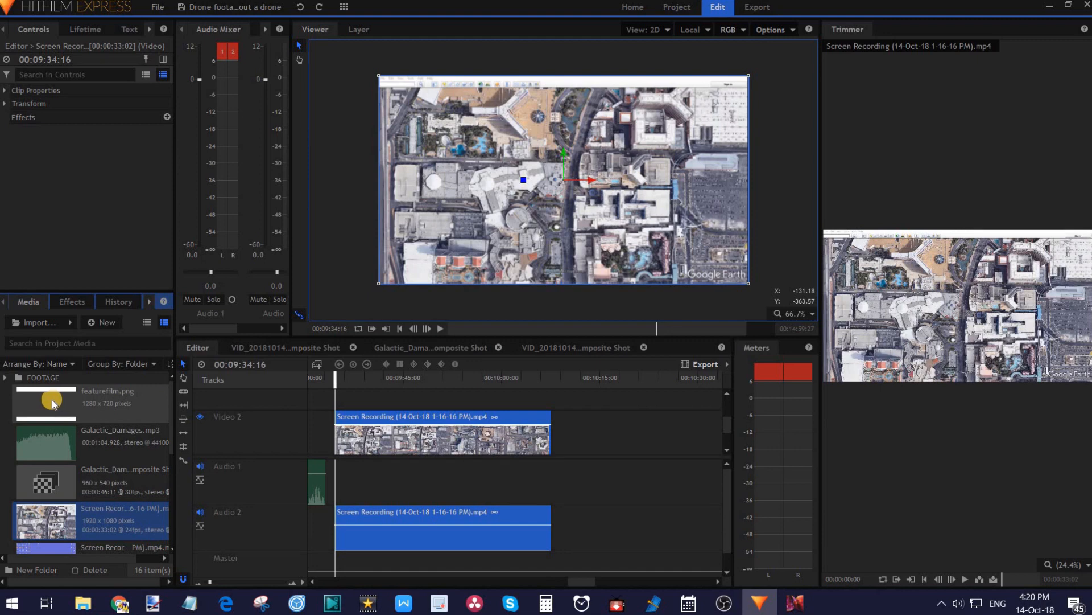
drag(51, 403, 369, 440)
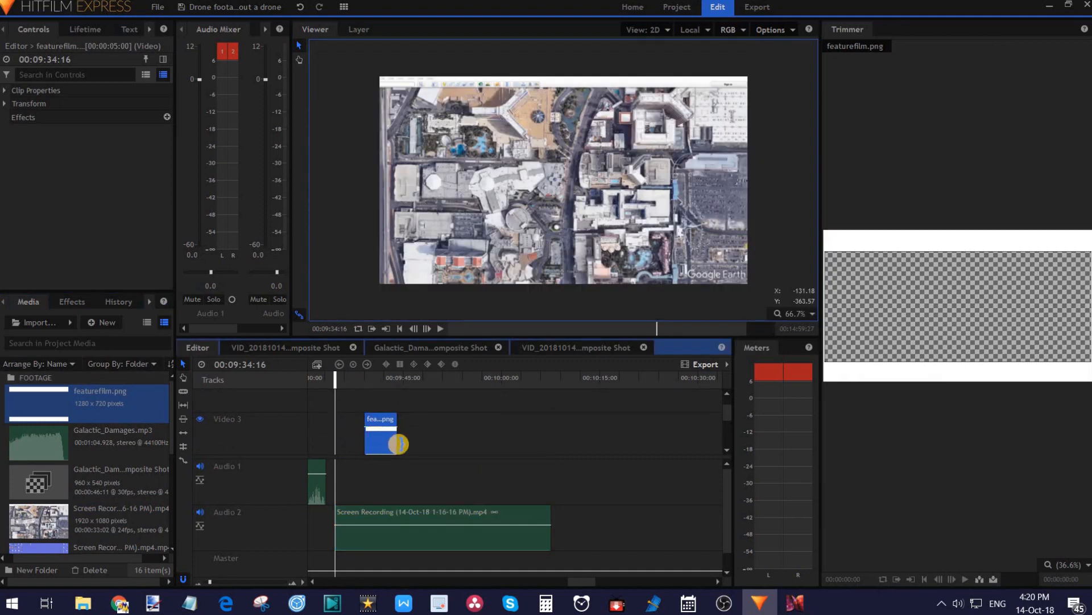
drag(727, 408, 726, 423)
drag(397, 410, 551, 413)
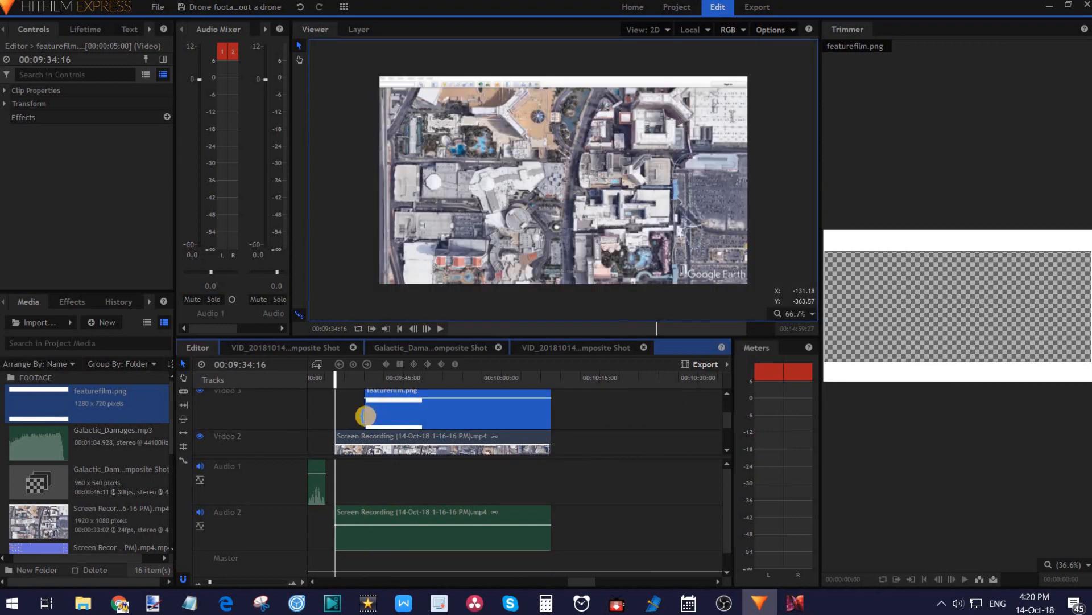
drag(366, 413, 336, 413)
At 00:09:37:12, set the viewer zoom to 50% and scale down the featurefilm.png overlay so its white bars frame the footage.
click(354, 377)
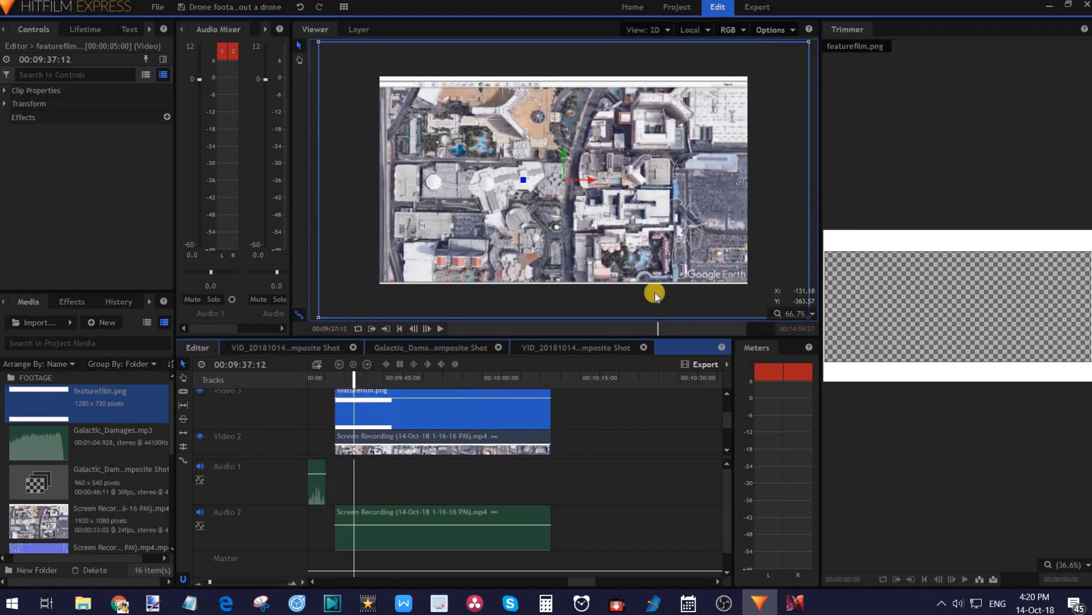
click(812, 314)
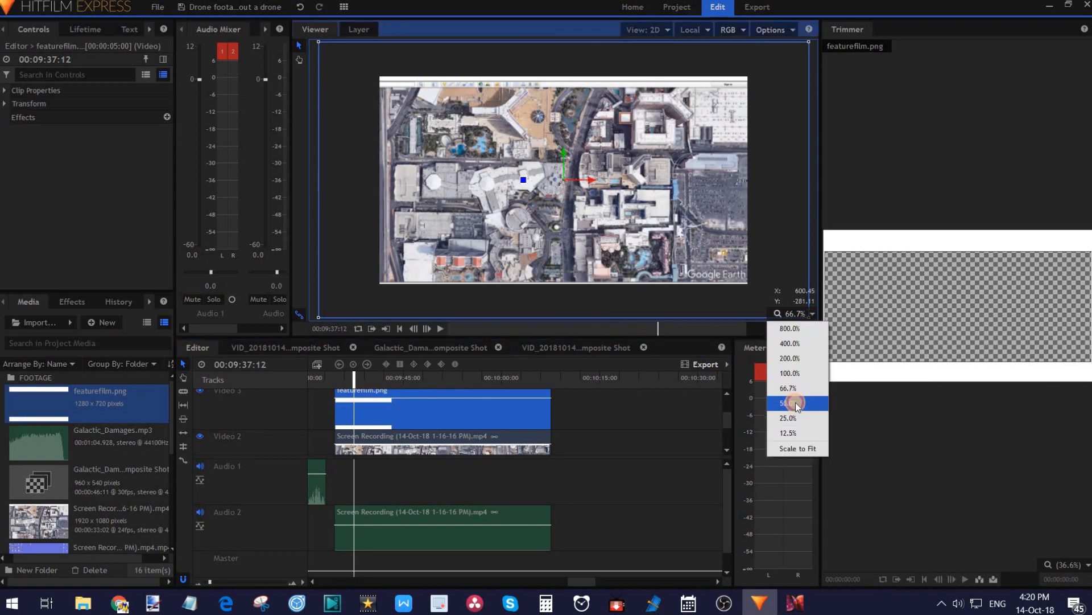
click(797, 402)
drag(747, 76, 719, 98)
drag(708, 106, 724, 87)
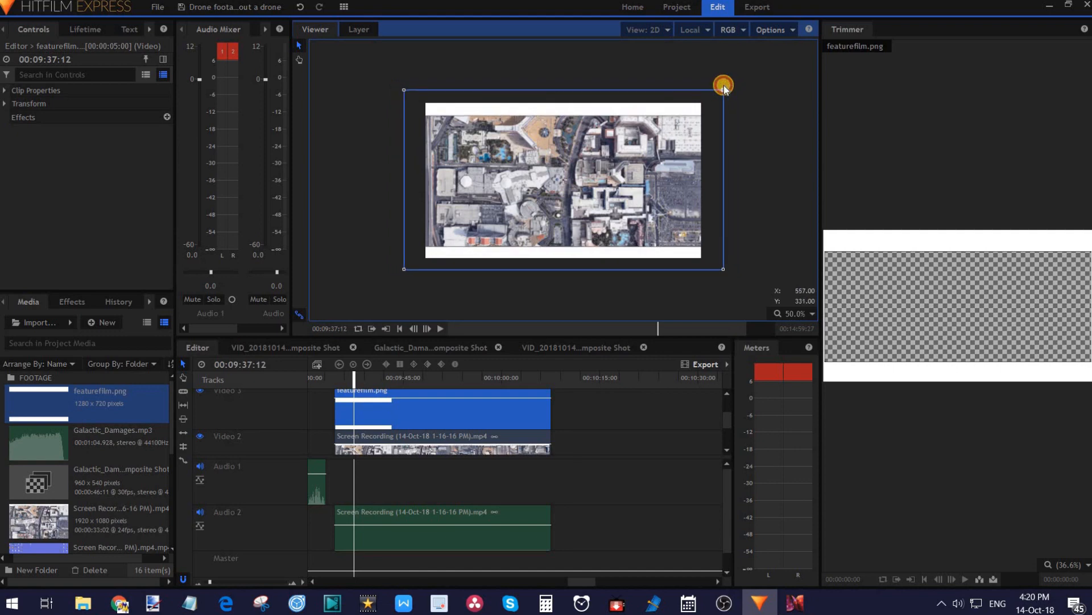